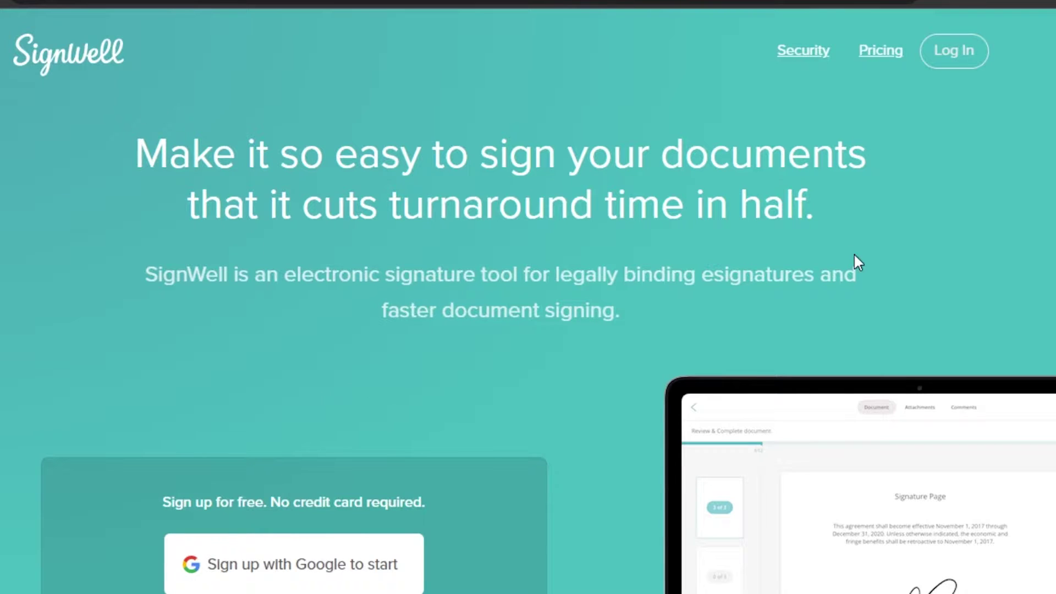
- Look through the SignWell homepage's feature sections on document signing, workflows, templates, audit reports and field suggestions
{"action": "scroll", "coordinate": [528, 301], "scroll_direction": "down", "scroll_amount": 15}
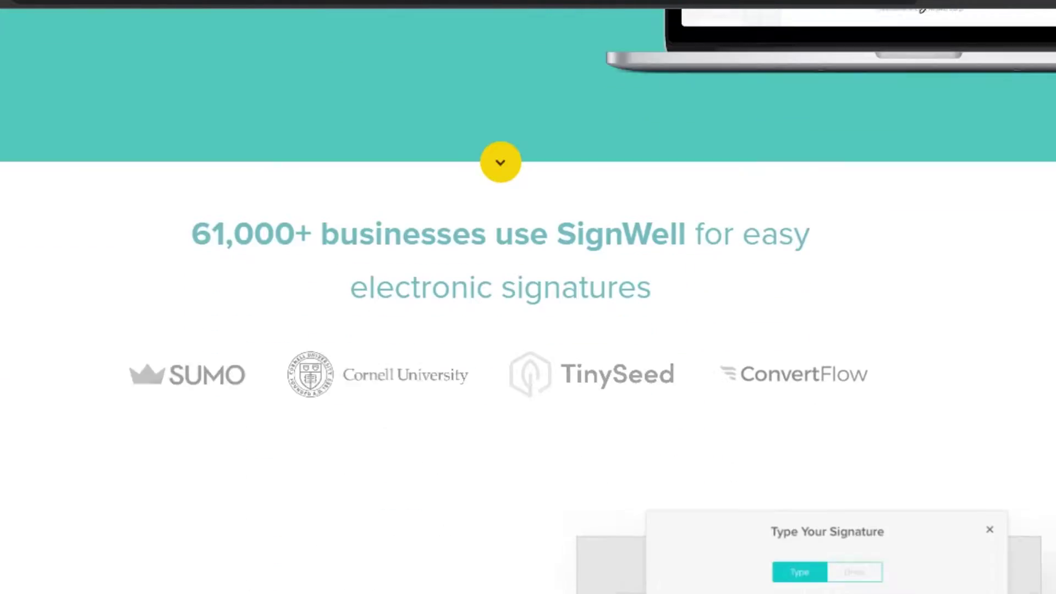
{"action": "scroll", "coordinate": [528, 297], "scroll_direction": "down", "scroll_amount": 15}
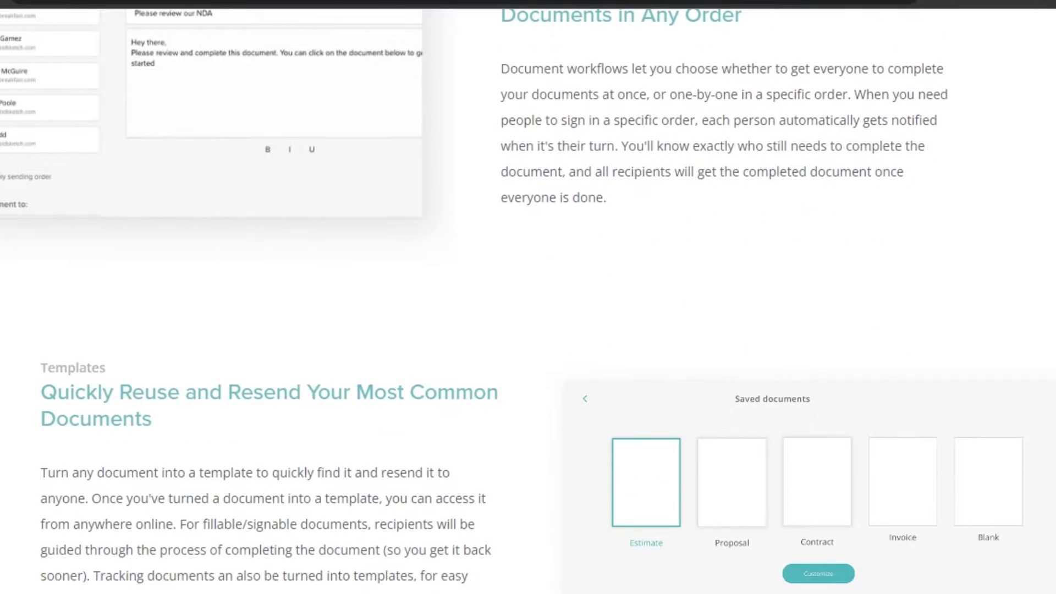
{"action": "scroll", "coordinate": [528, 297], "scroll_direction": "down", "scroll_amount": 15}
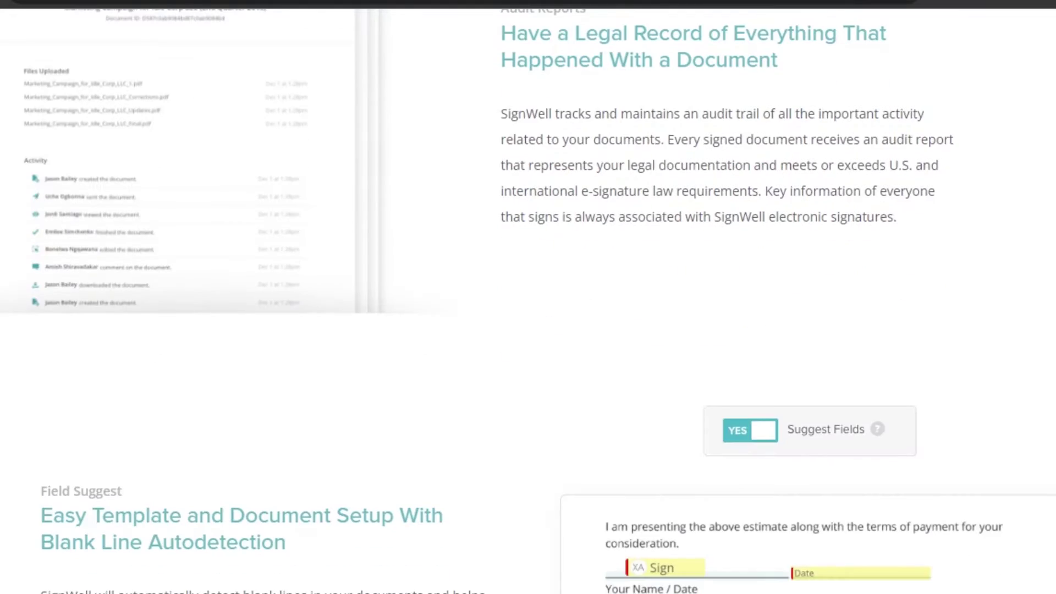
{"action": "scroll", "coordinate": [527, 296], "scroll_direction": "up", "scroll_amount": 15}
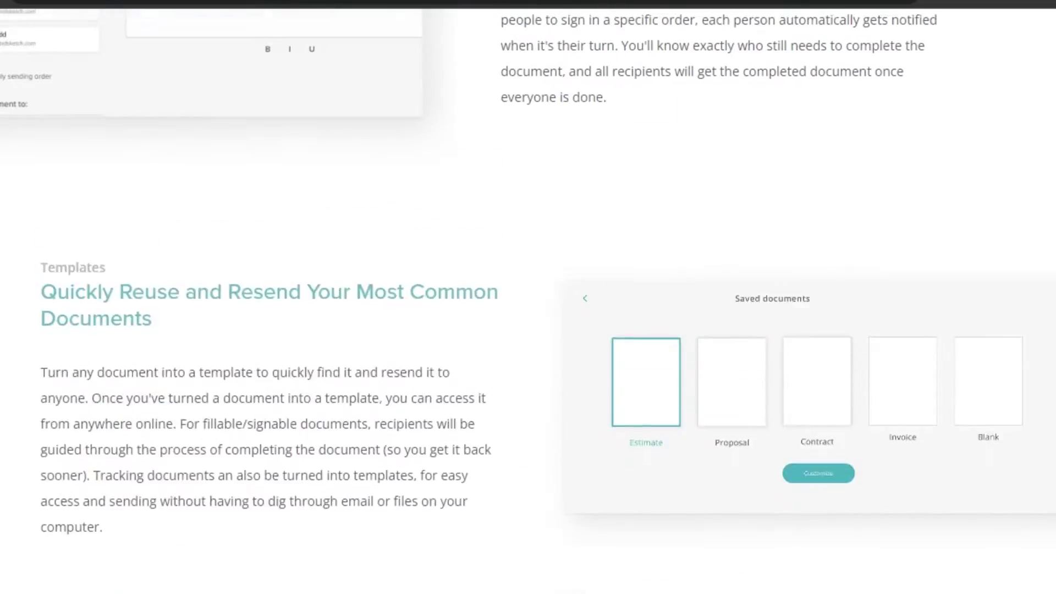
{"action": "scroll", "coordinate": [528, 297], "scroll_direction": "up", "scroll_amount": 12}
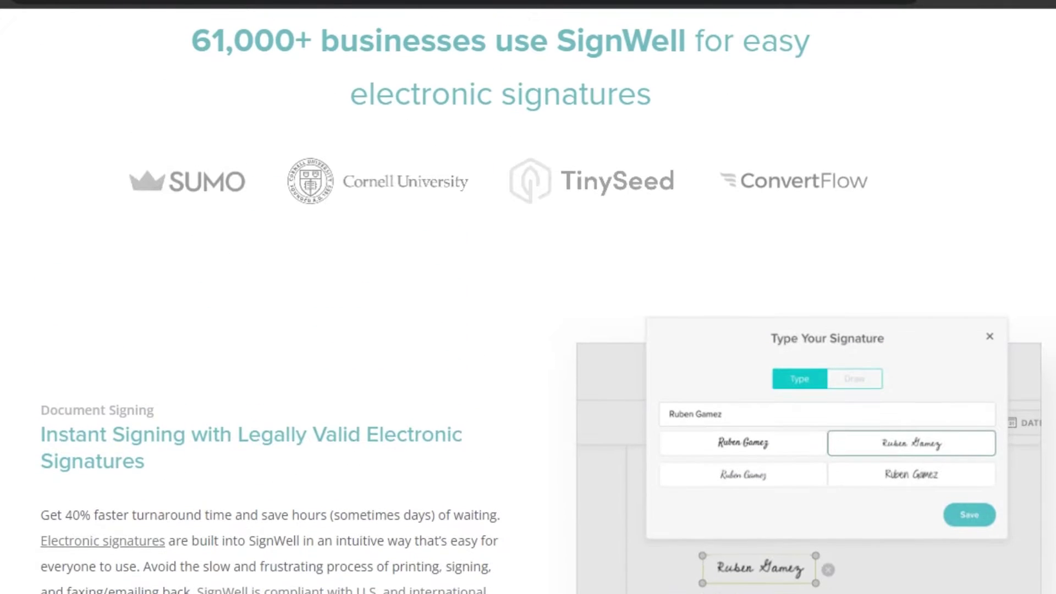
{"action": "scroll", "coordinate": [528, 297], "scroll_direction": "up", "scroll_amount": 3}
{"action": "scroll", "coordinate": [528, 297], "scroll_direction": "down", "scroll_amount": 12}
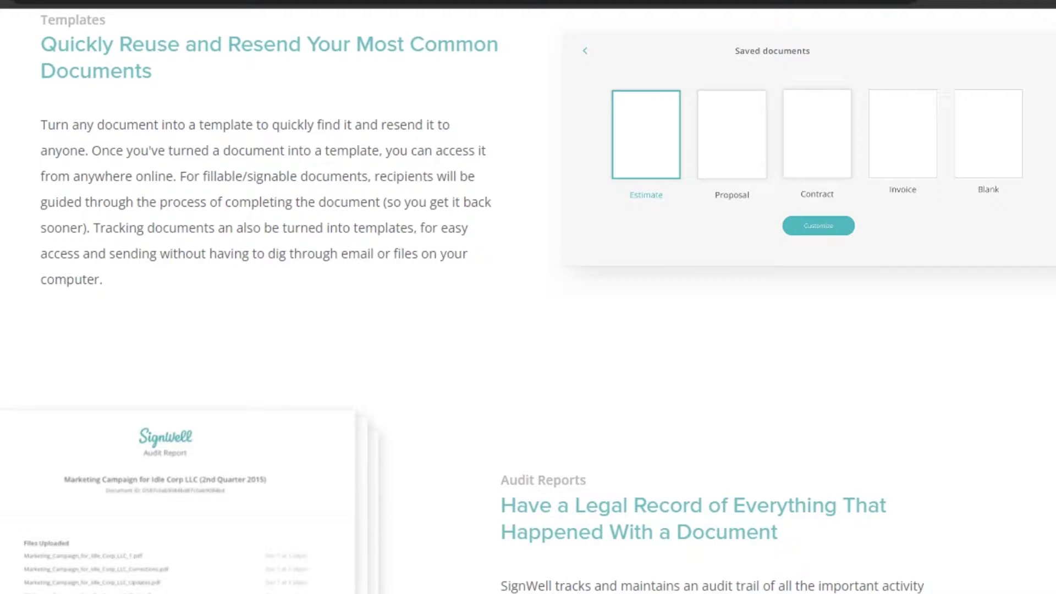
{"action": "scroll", "coordinate": [528, 297], "scroll_direction": "down", "scroll_amount": 15}
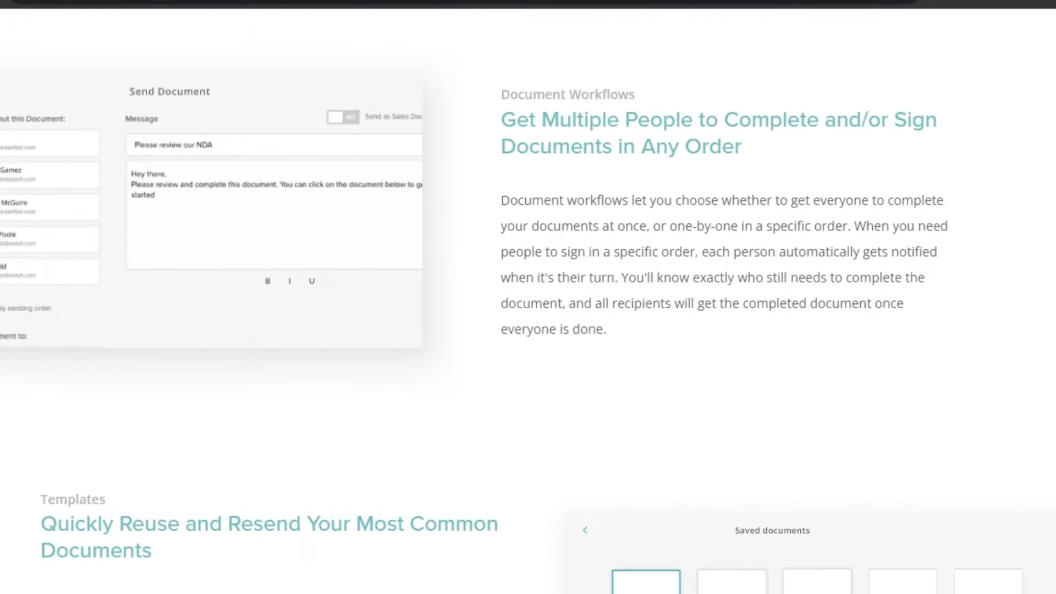
{"action": "scroll", "coordinate": [528, 297], "scroll_direction": "up", "scroll_amount": 15}
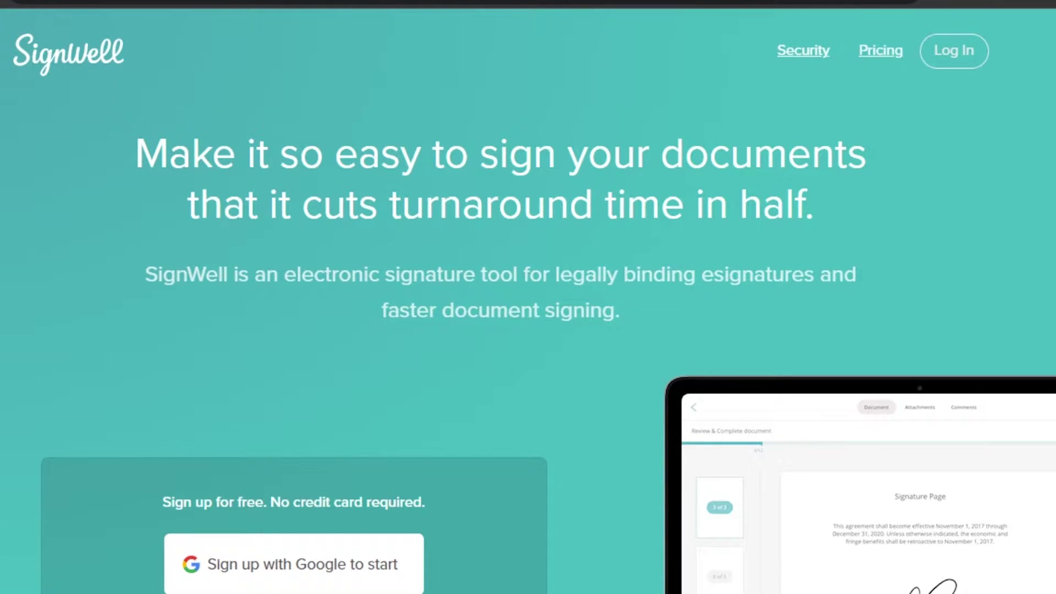
{"action": "scroll", "coordinate": [887, 54], "scroll_direction": "down", "scroll_amount": 2}
{"action": "scroll", "coordinate": [886, 54], "scroll_direction": "up", "scroll_amount": 2}
- Review the pricing plans and sign up for the Free plan with a Google account
{"action": "left_click", "coordinate": [886, 54]}
{"action": "scroll", "coordinate": [528, 301], "scroll_direction": "down", "scroll_amount": 1}
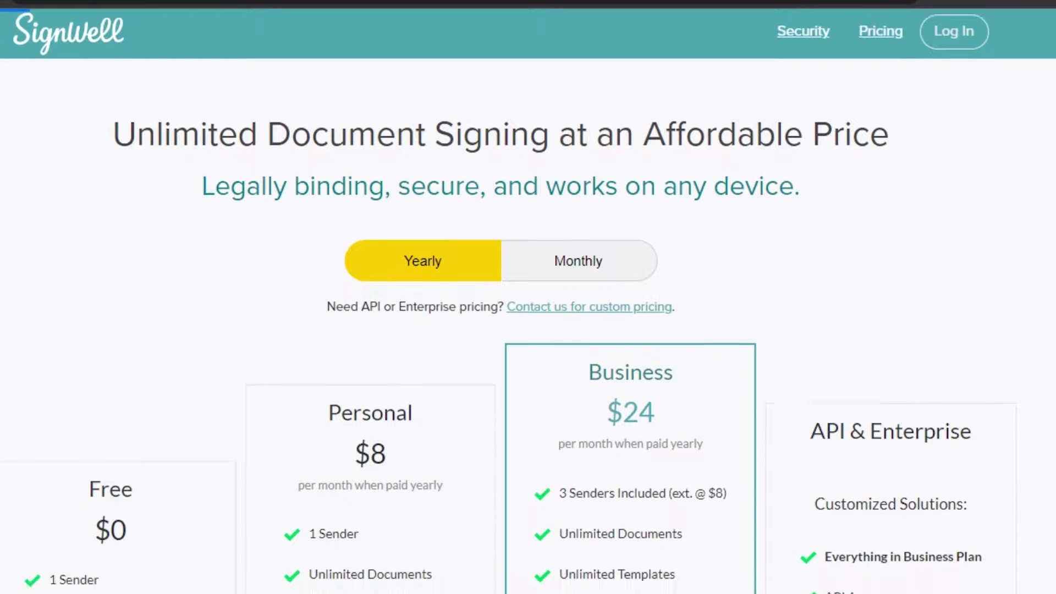
{"action": "scroll", "coordinate": [300, 247], "scroll_direction": "down", "scroll_amount": 5}
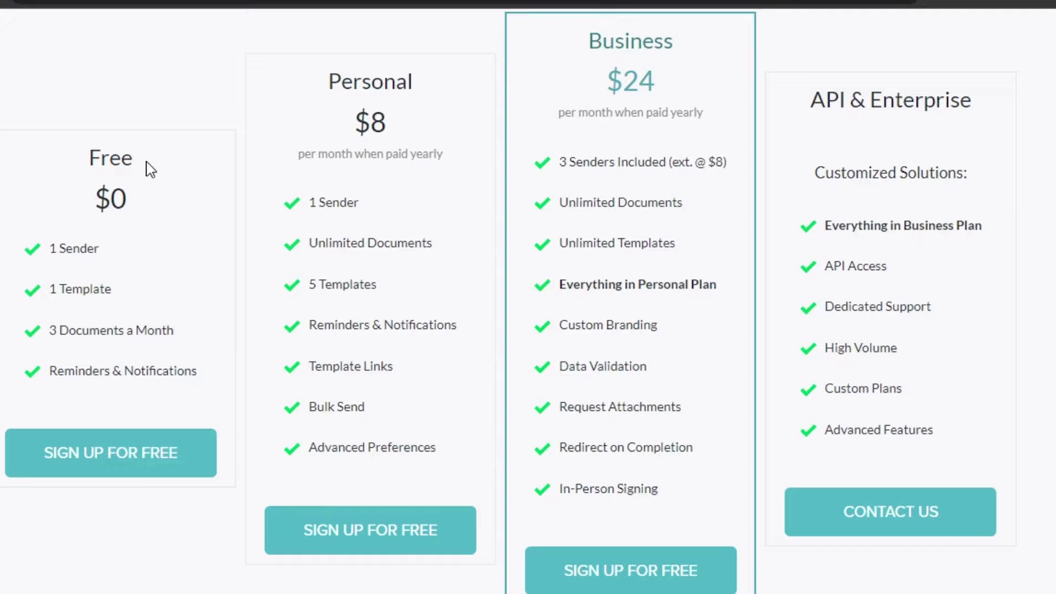
{"action": "left_click", "coordinate": [114, 471]}
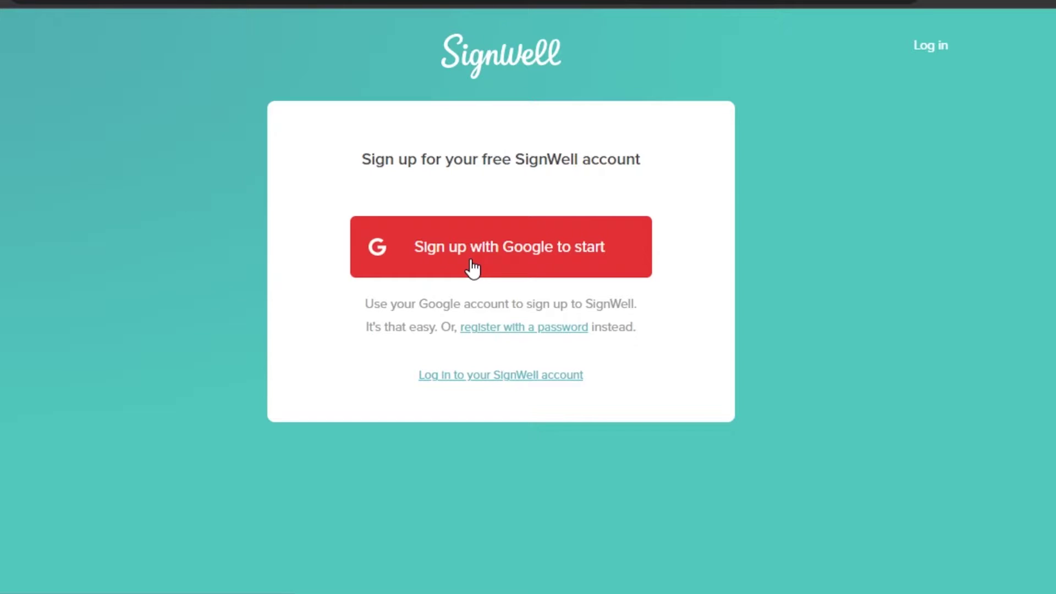
{"action": "left_click", "coordinate": [502, 271]}
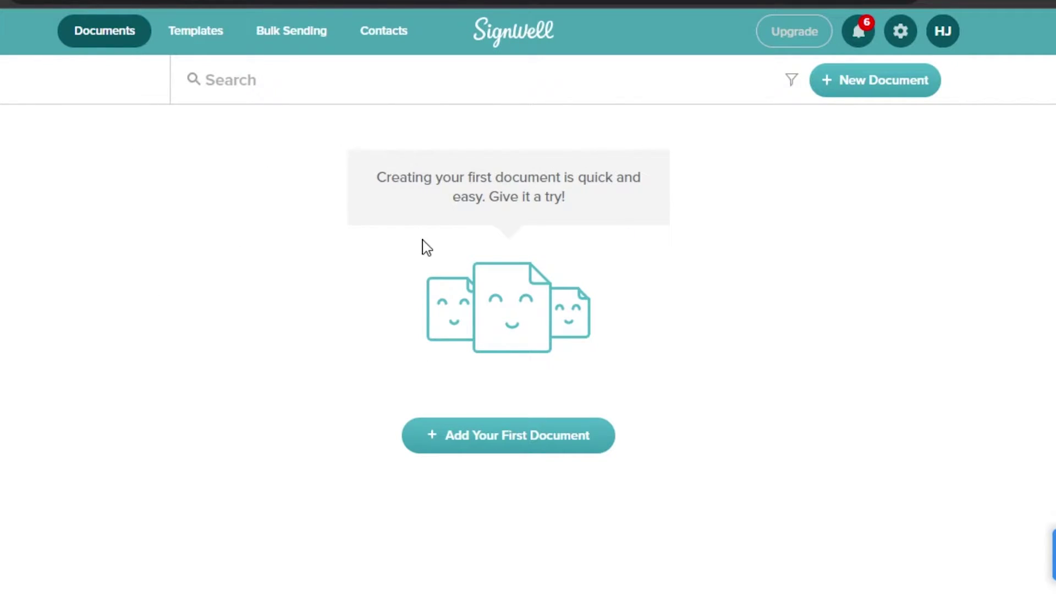
- Upload SALICYCLIC-ACID-IN-SKINCARE.pdf as a new document with yourself as the only signer, and open it for field placement
{"action": "left_click", "coordinate": [504, 447]}
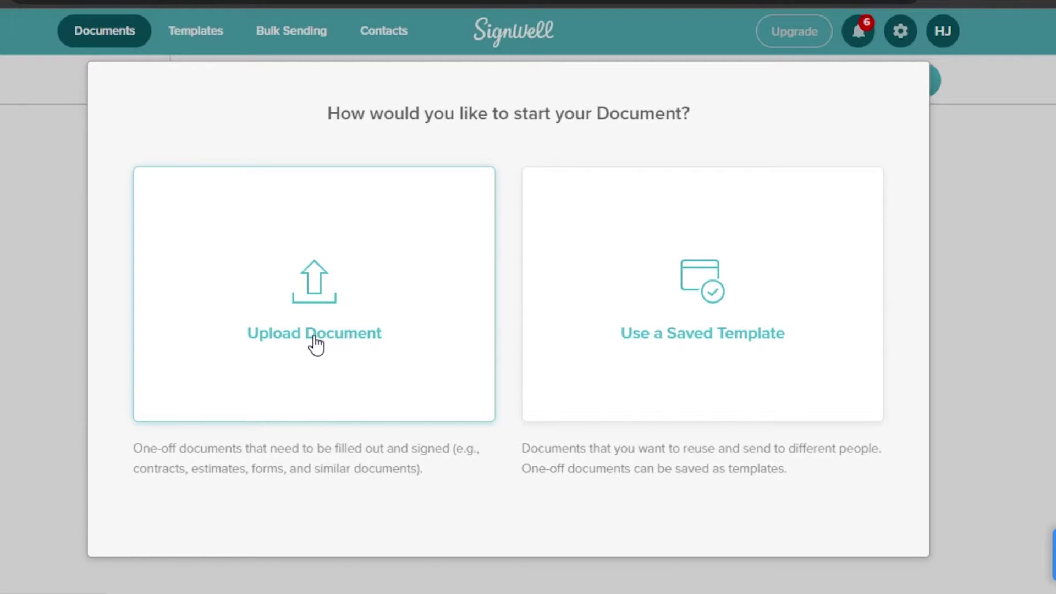
{"action": "left_click", "coordinate": [316, 284]}
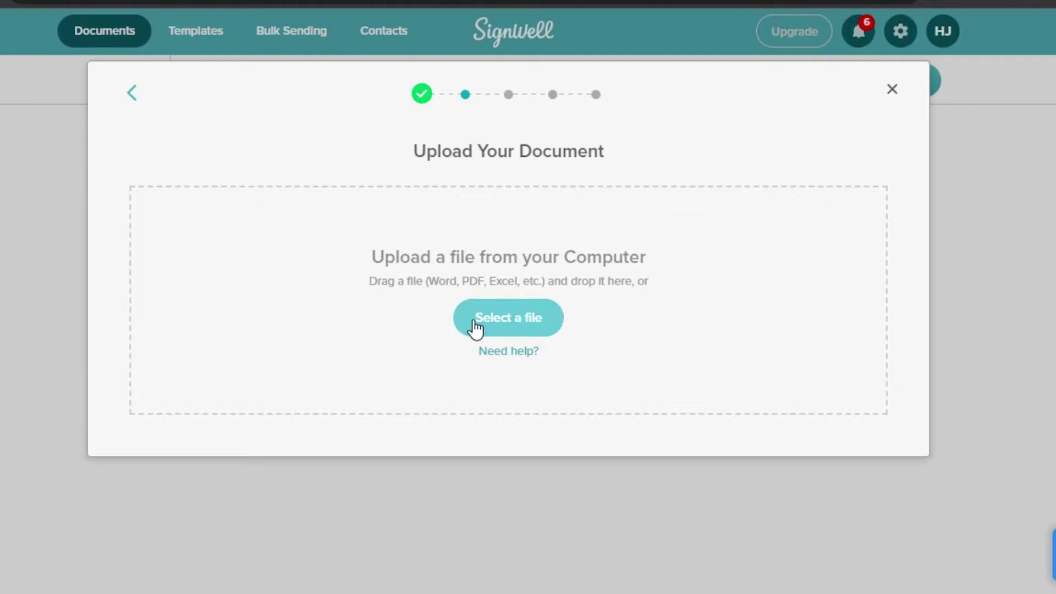
{"action": "left_click", "coordinate": [498, 322]}
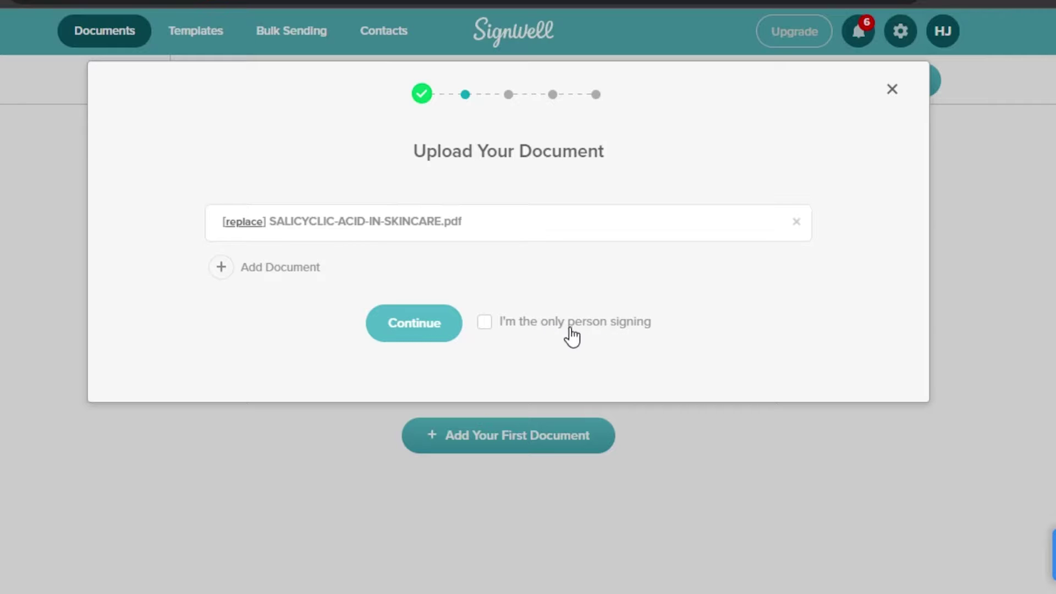
{"action": "left_click", "coordinate": [484, 328]}
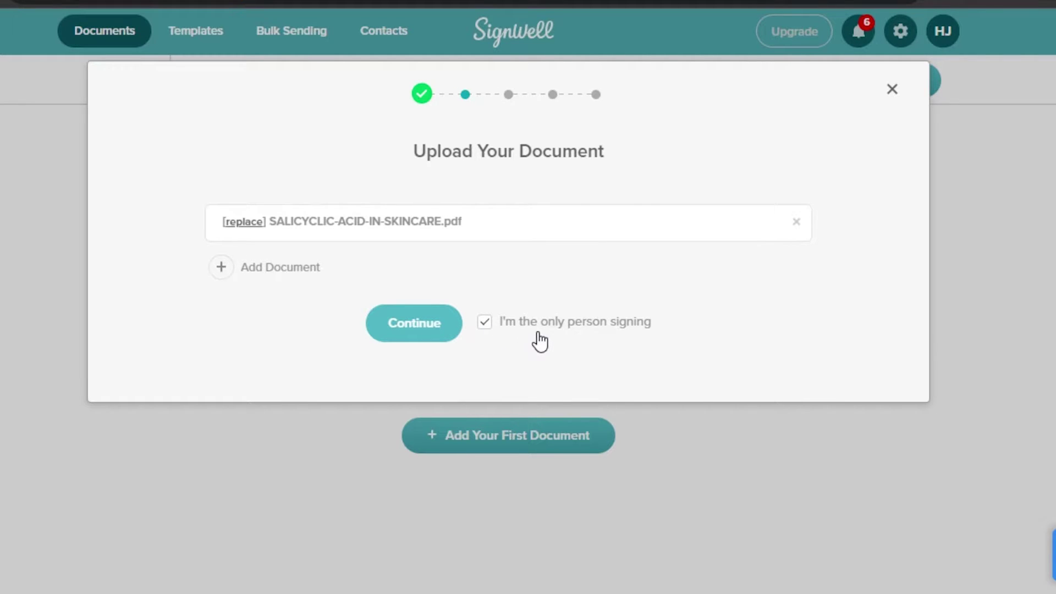
{"action": "left_click", "coordinate": [455, 329]}
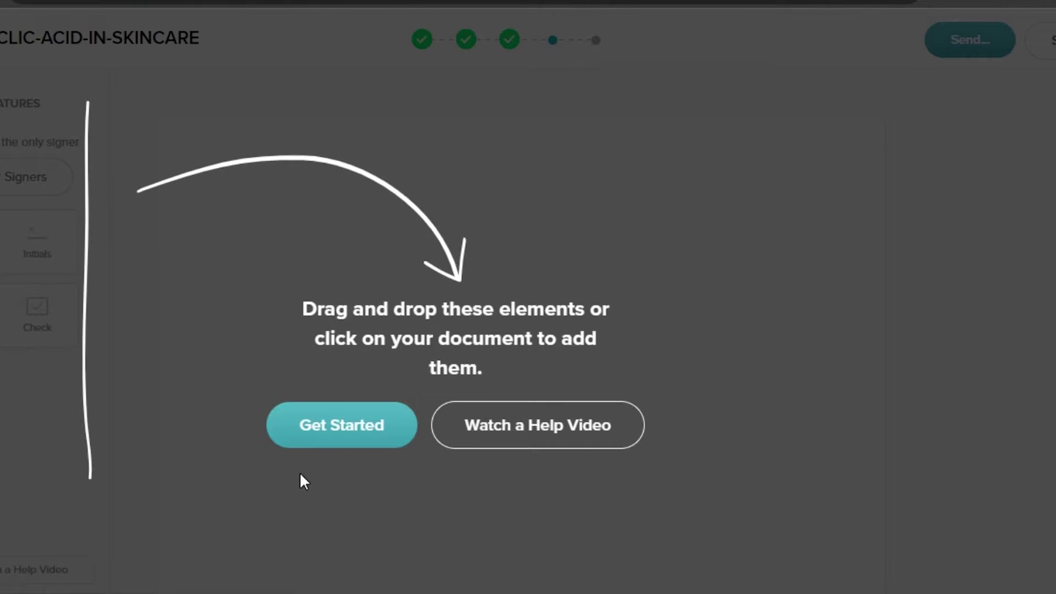
{"action": "left_click", "coordinate": [333, 432]}
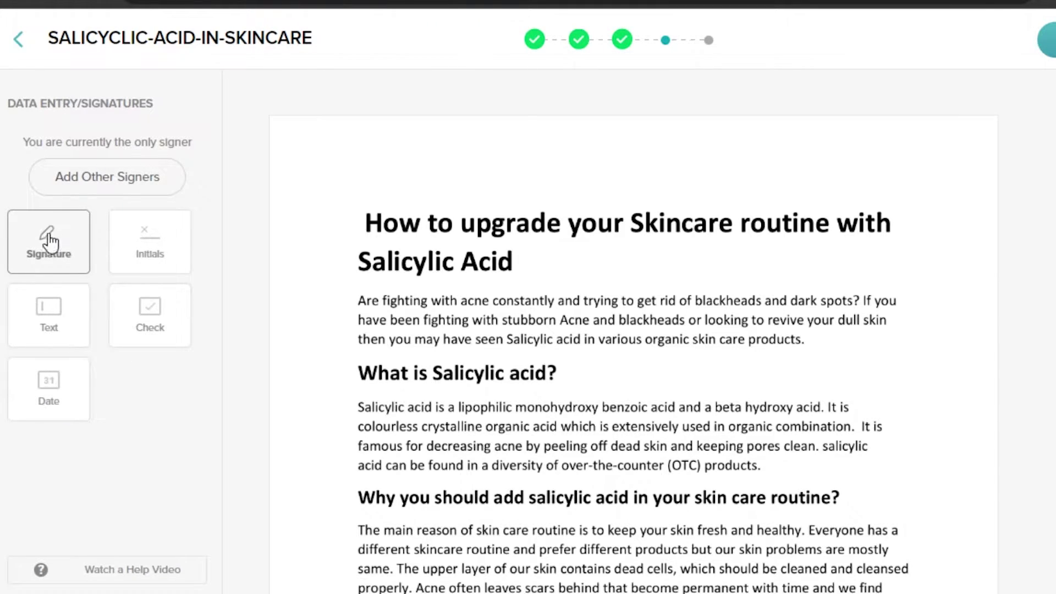
- Place a signature field in the blank area below the document's closing line "Enjoy healthy skin!"
{"action": "scroll", "coordinate": [634, 332], "scroll_direction": "down", "scroll_amount": 20}
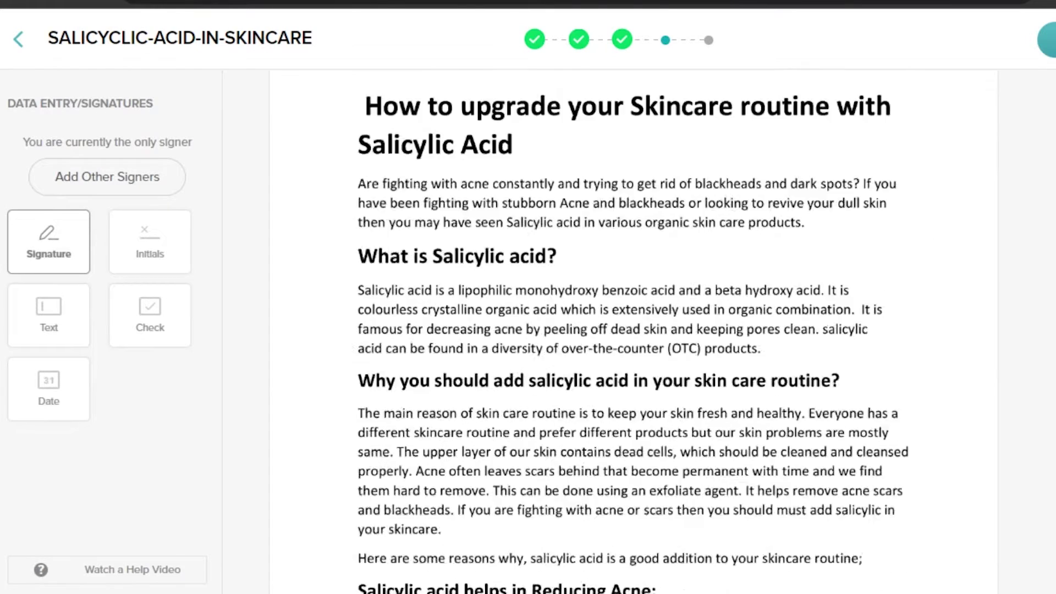
{"action": "scroll", "coordinate": [634, 331], "scroll_direction": "down", "scroll_amount": 3}
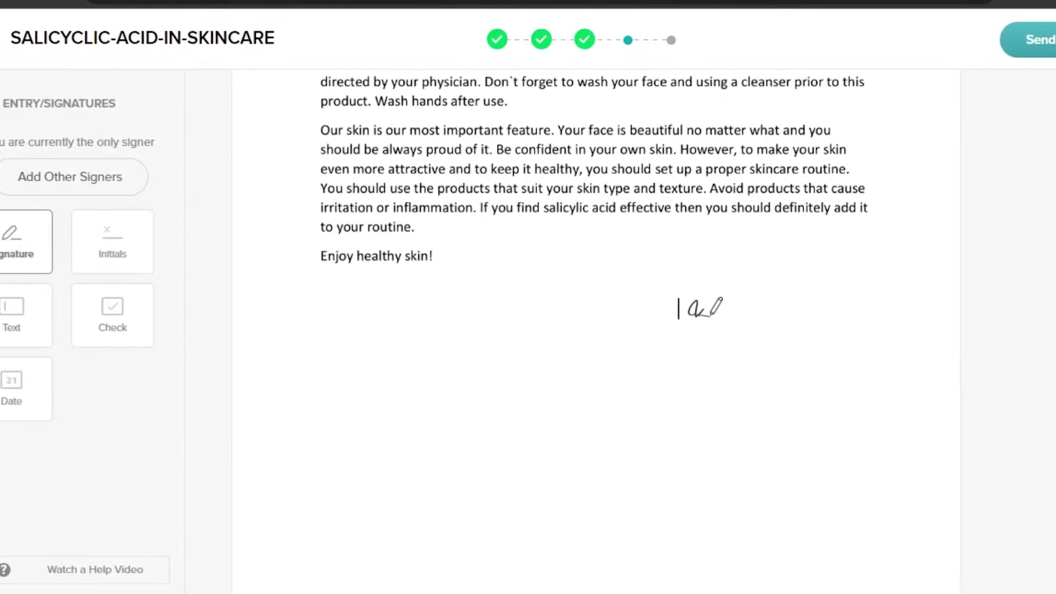
{"action": "left_click", "coordinate": [732, 371]}
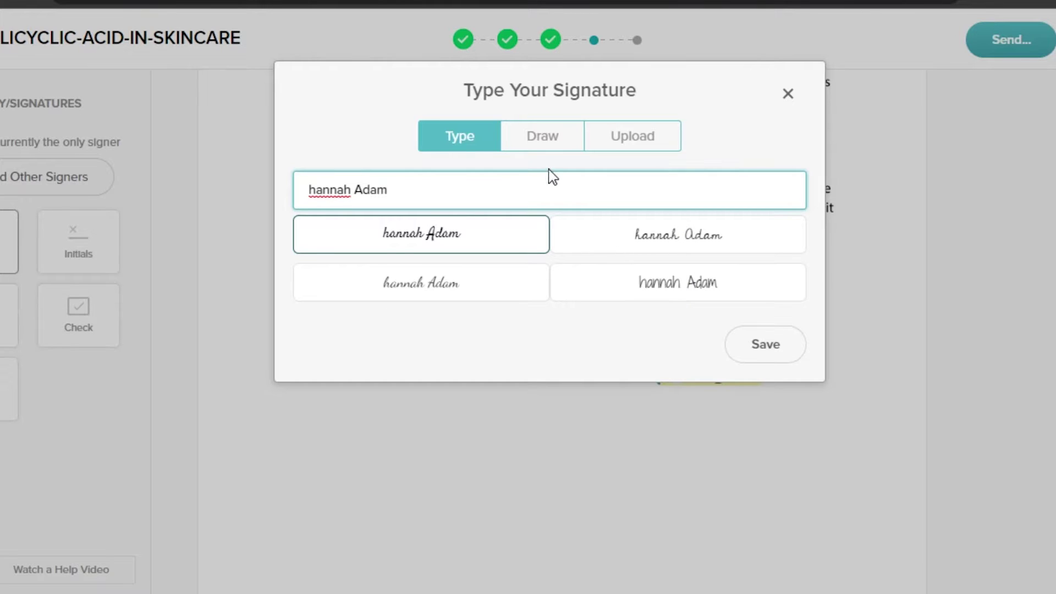
- Try out several freehand drawn signatures, clearing each one, and check the signature upload option
{"action": "left_click", "coordinate": [545, 146]}
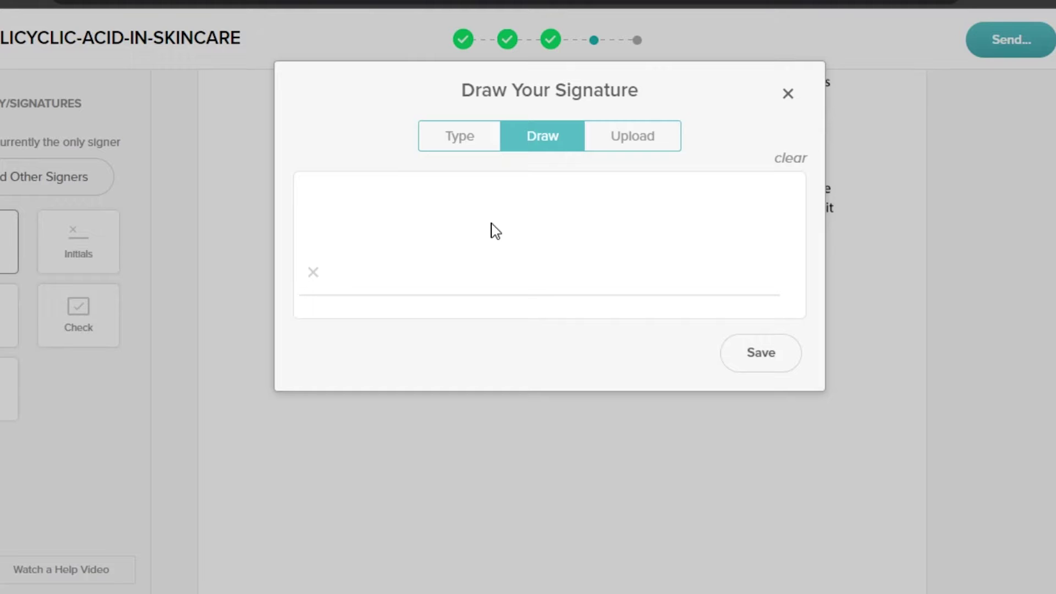
{"action": "left_click_drag", "start_coordinate": [428, 217], "coordinate": [435, 301]}
{"action": "left_click", "coordinate": [791, 160]}
{"action": "left_click", "coordinate": [401, 205]}
{"action": "mouse_move", "coordinate": [387, 221]}
{"action": "left_mouse_down"}
{"action": "mouse_move", "coordinate": [555, 207]}
{"action": "mouse_move", "coordinate": [568, 211]}
{"action": "mouse_move", "coordinate": [588, 267]}
{"action": "mouse_move", "coordinate": [610, 226]}
{"action": "left_mouse_up"}
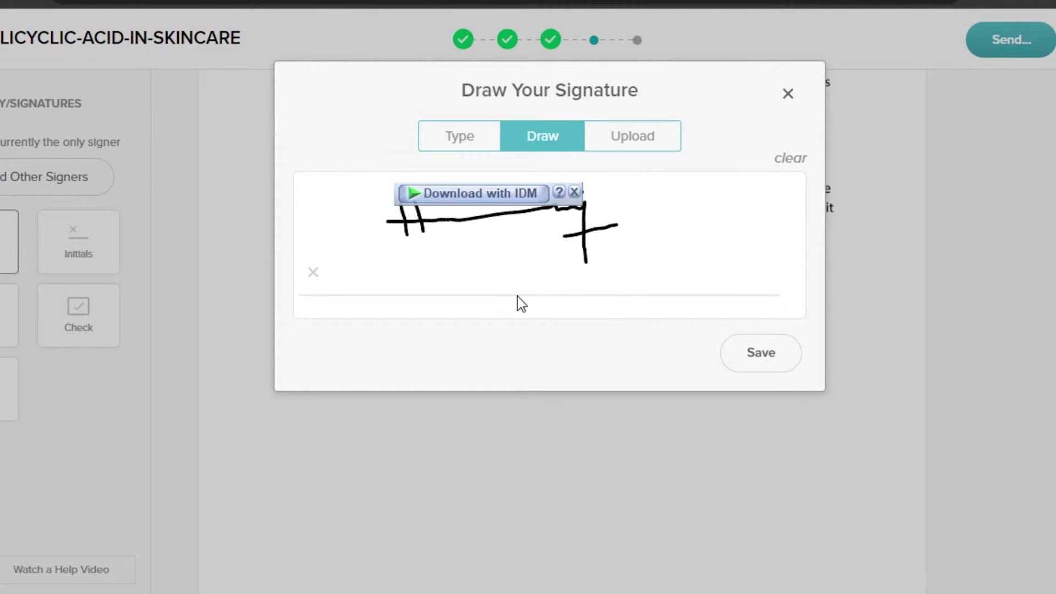
{"action": "left_click", "coordinate": [573, 192]}
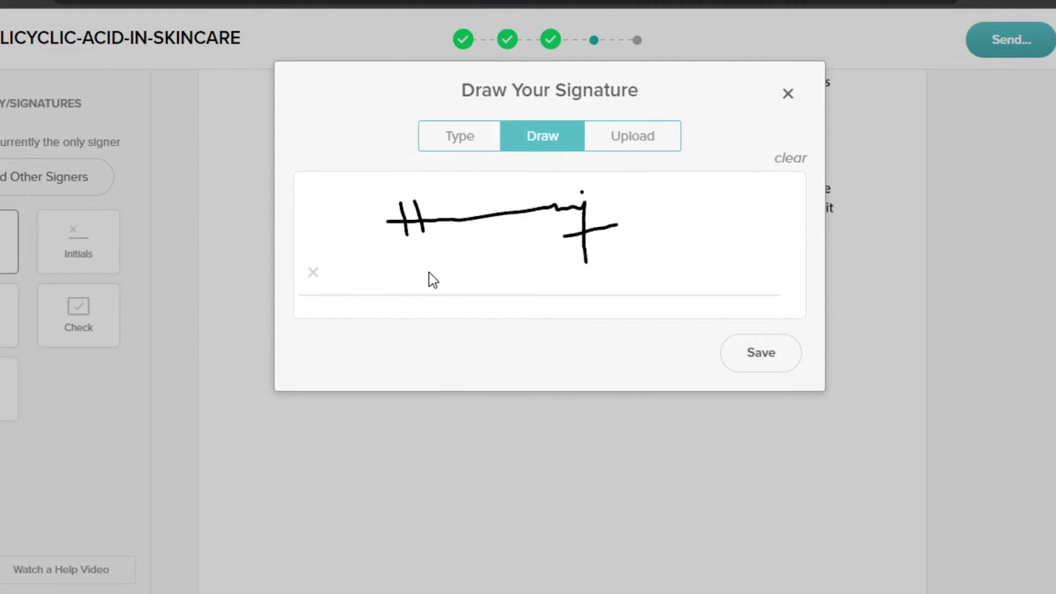
{"action": "left_click", "coordinate": [793, 159]}
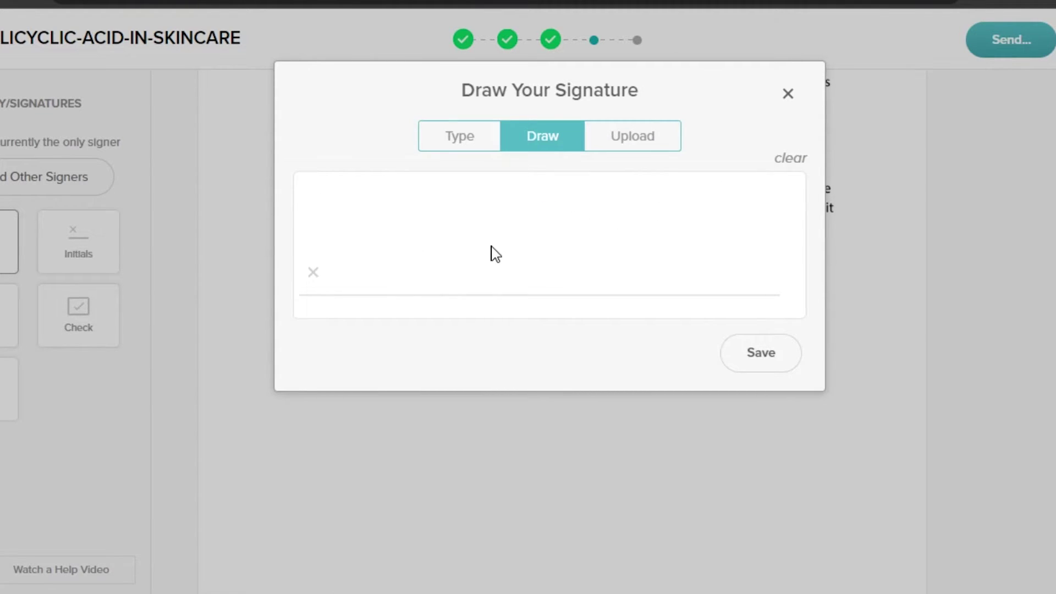
{"action": "mouse_move", "coordinate": [451, 246]}
{"action": "left_mouse_down"}
{"action": "mouse_move", "coordinate": [476, 232]}
{"action": "mouse_move", "coordinate": [483, 240]}
{"action": "mouse_move", "coordinate": [392, 212]}
{"action": "left_mouse_up"}
{"action": "left_click_drag", "start_coordinate": [371, 258], "coordinate": [728, 190]}
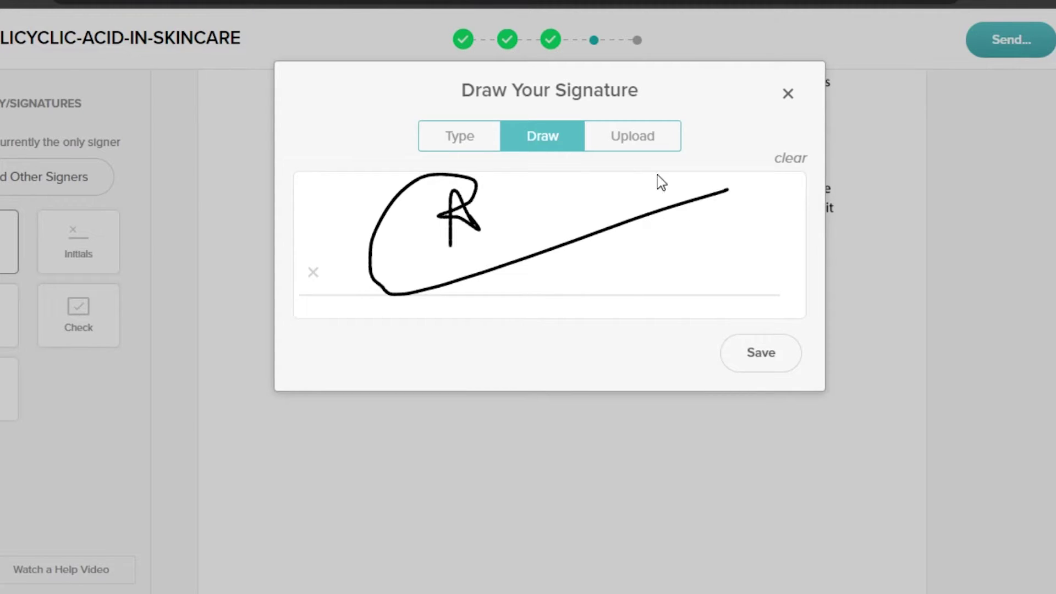
{"action": "left_click", "coordinate": [791, 160]}
{"action": "mouse_move", "coordinate": [422, 244]}
{"action": "left_mouse_down"}
{"action": "mouse_move", "coordinate": [454, 254]}
{"action": "mouse_move", "coordinate": [551, 231]}
{"action": "left_mouse_up"}
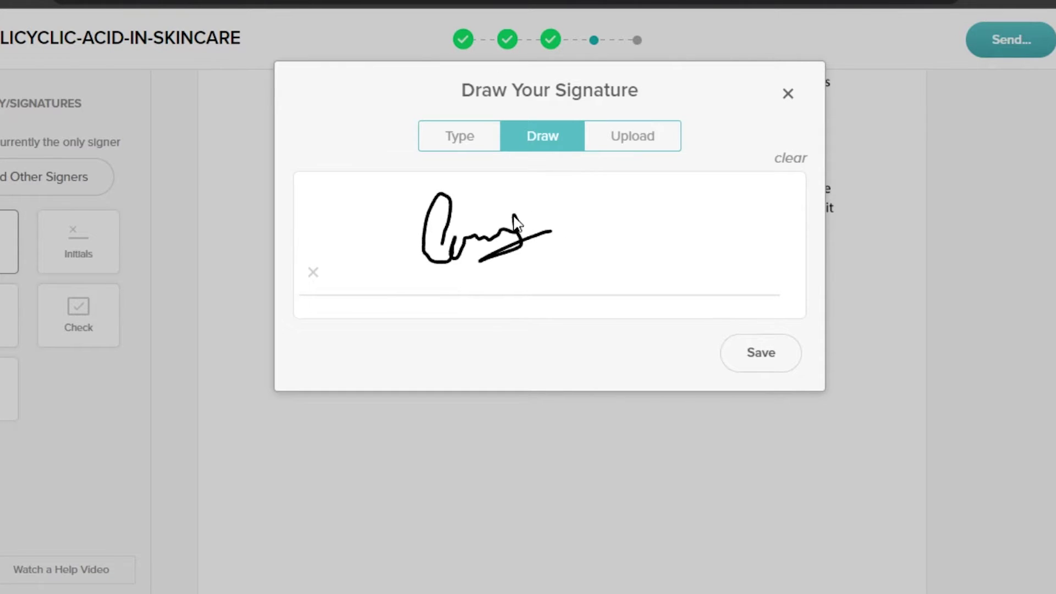
{"action": "left_click", "coordinate": [801, 161]}
{"action": "left_click_drag", "start_coordinate": [479, 248], "coordinate": [498, 242]}
{"action": "mouse_move", "coordinate": [451, 237]}
{"action": "left_mouse_down"}
{"action": "mouse_move", "coordinate": [533, 192]}
{"action": "mouse_move", "coordinate": [515, 227]}
{"action": "mouse_move", "coordinate": [577, 208]}
{"action": "left_mouse_up"}
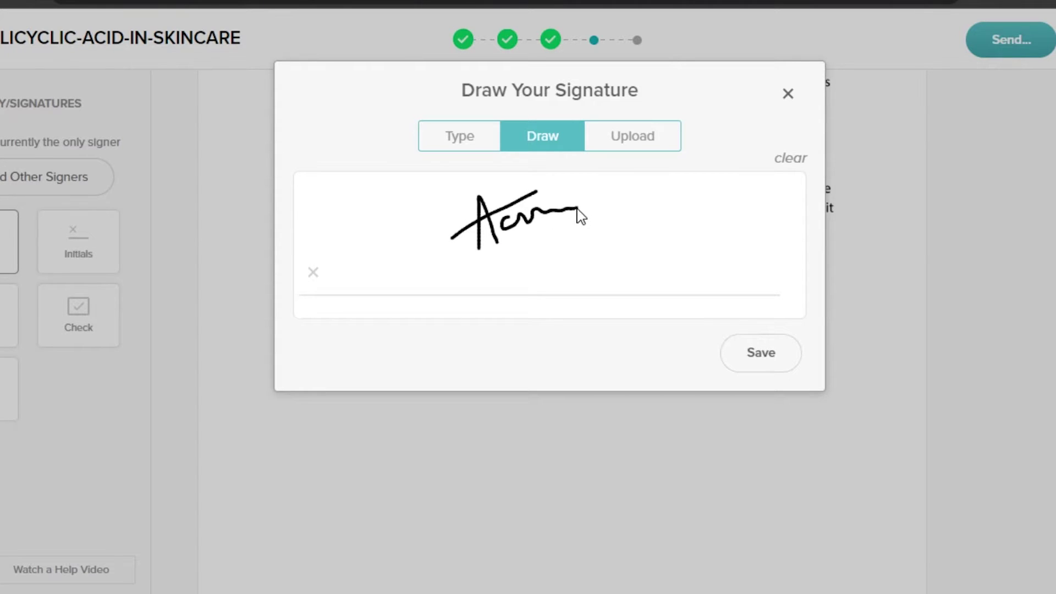
{"action": "left_click", "coordinate": [787, 160]}
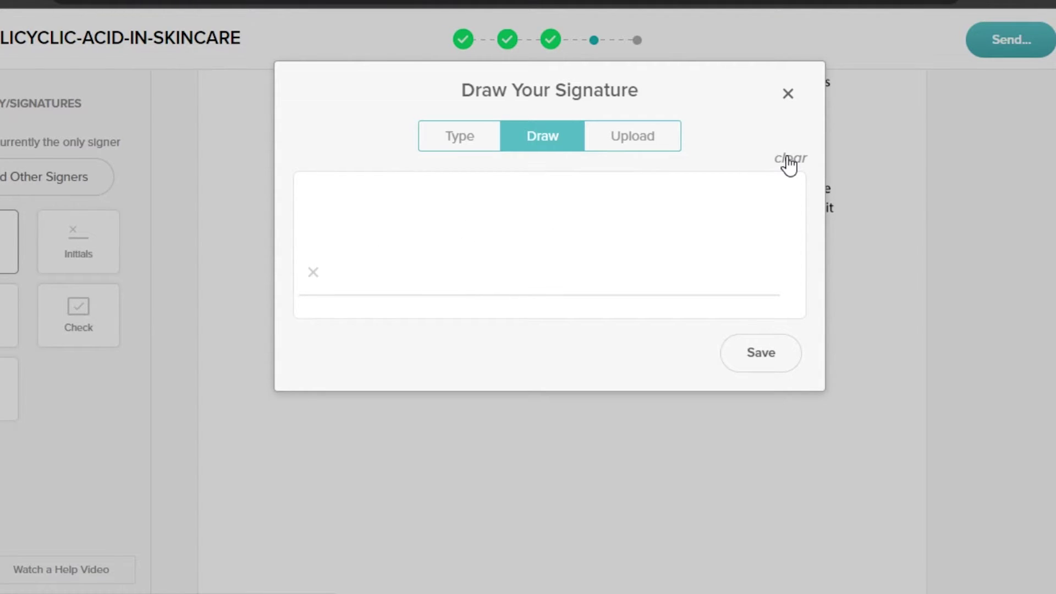
{"action": "left_click", "coordinate": [657, 154]}
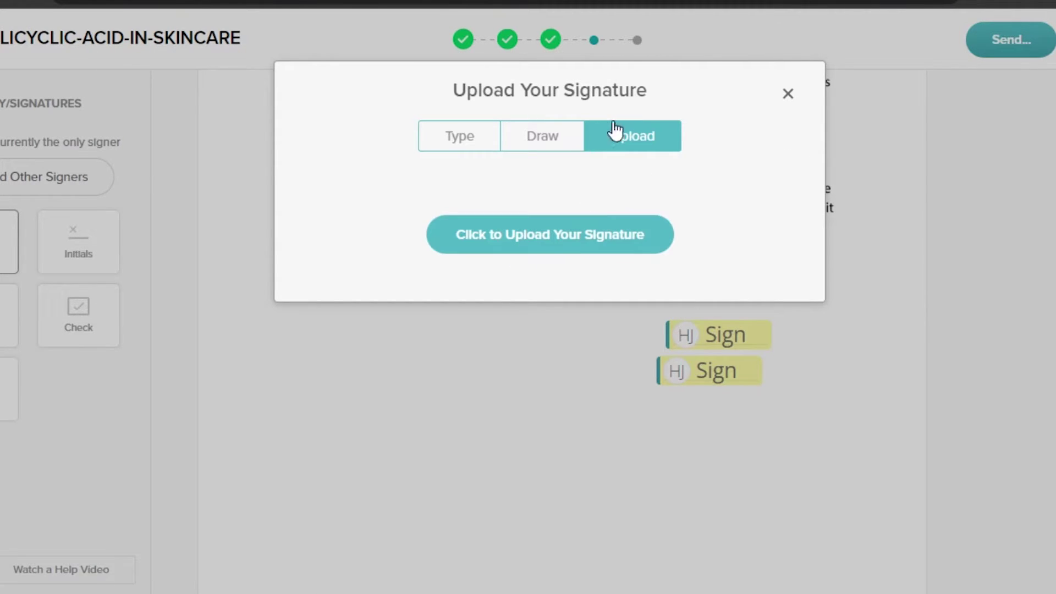
- Fill the signature field with the typed full name in the first handwriting style and save it
{"action": "left_click", "coordinate": [472, 149]}
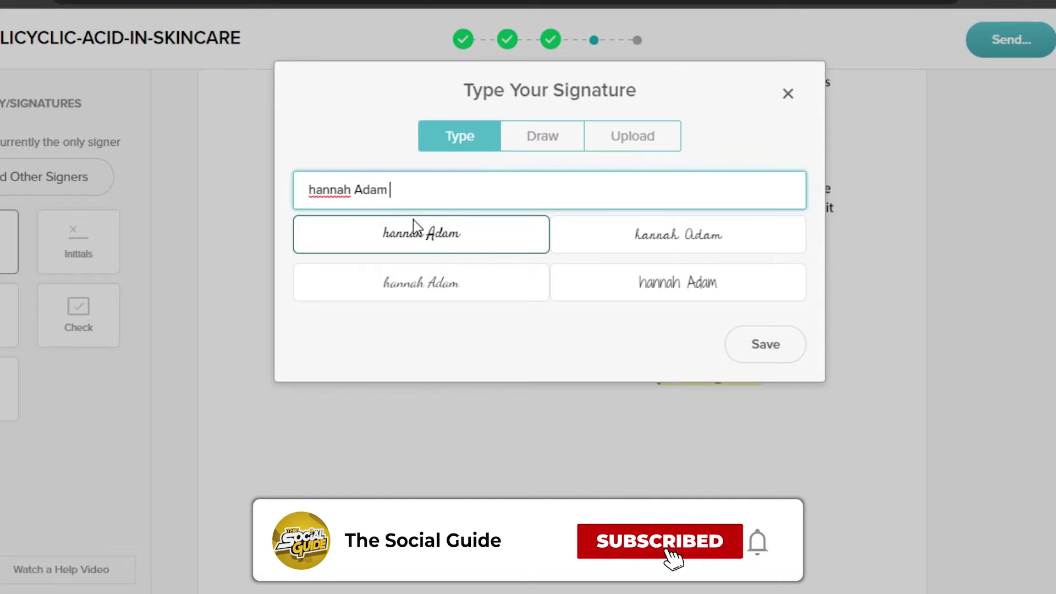
{"action": "left_click", "coordinate": [399, 250]}
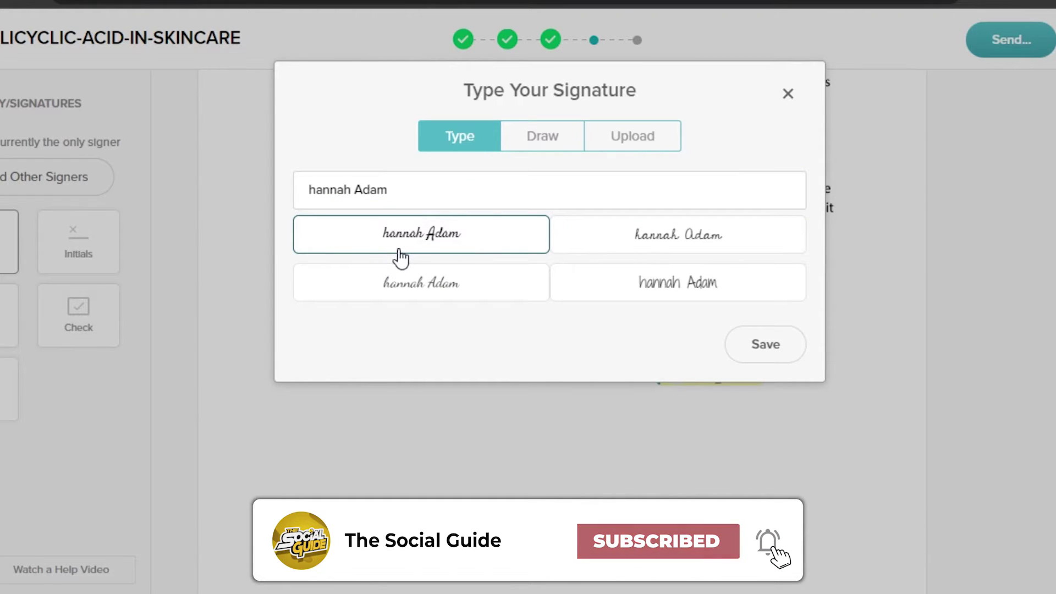
{"action": "left_click", "coordinate": [762, 347]}
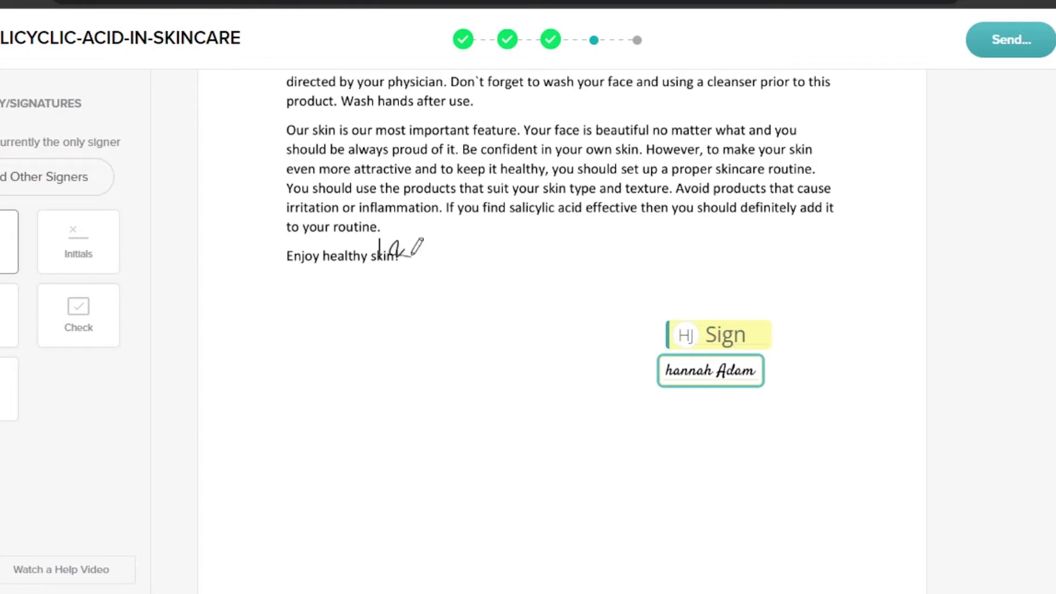
- Review the typed and drawn options for adding initials, and close them without saving
{"action": "left_click", "coordinate": [81, 247]}
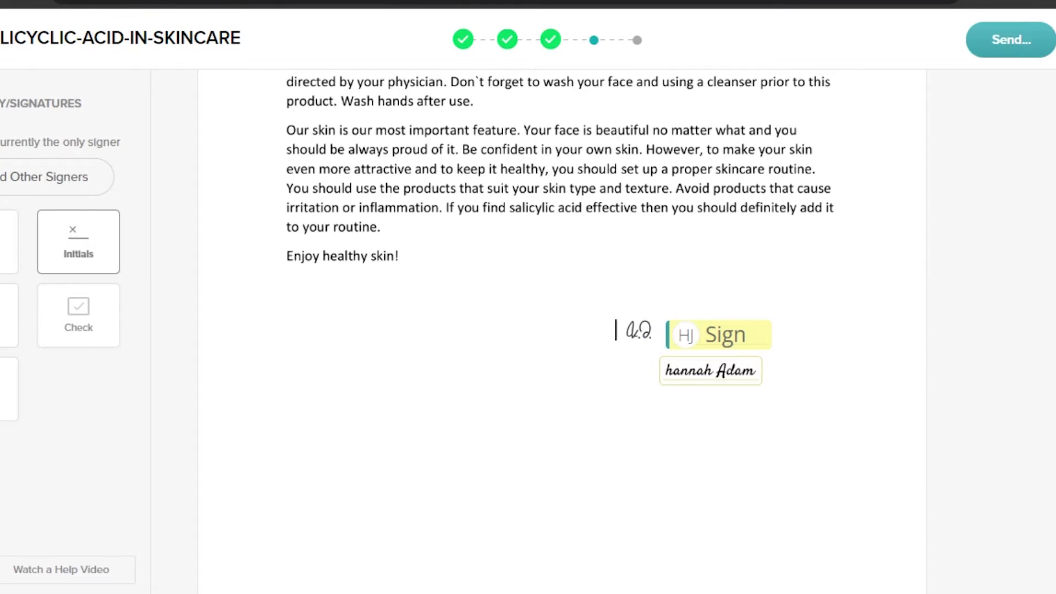
{"action": "left_click", "coordinate": [59, 255]}
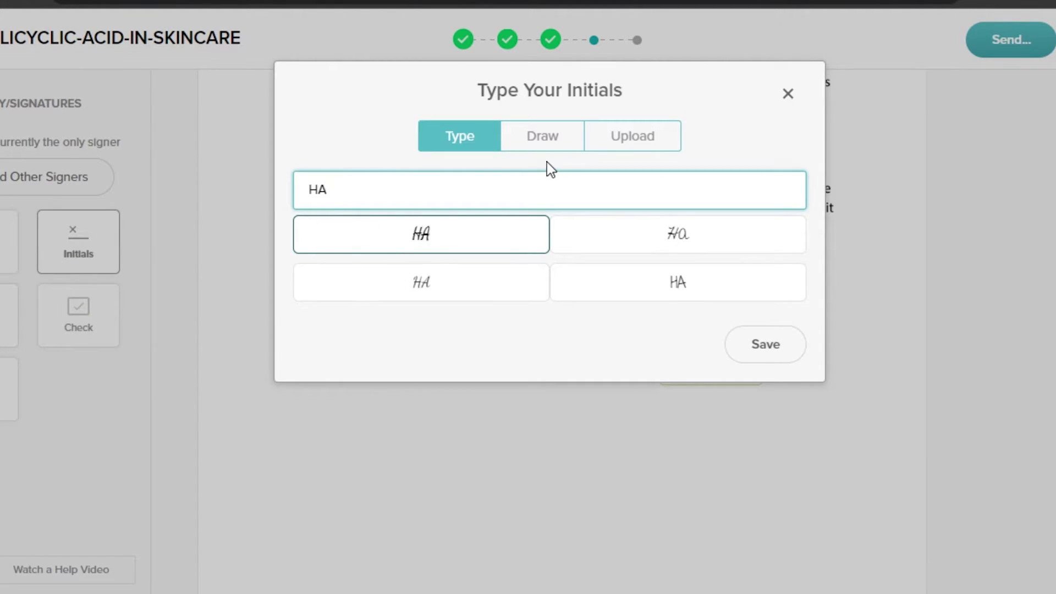
{"action": "left_click", "coordinate": [528, 145]}
{"action": "left_click", "coordinate": [496, 144]}
{"action": "left_click", "coordinate": [792, 95]}
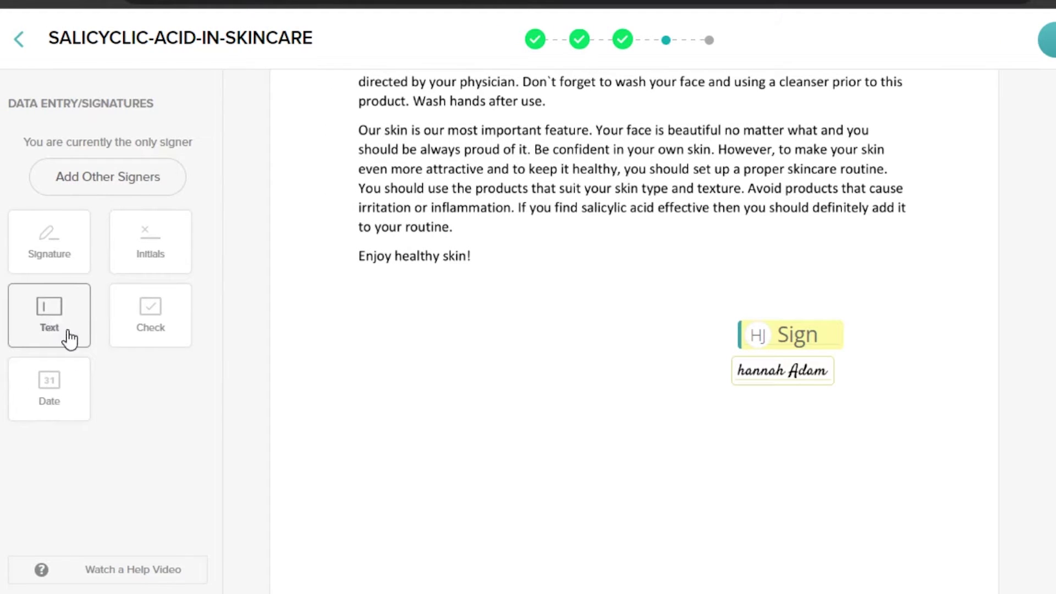
- Try out a text field beside the yellow signature field by entering the full name, and remove the text
{"action": "left_click_drag", "start_coordinate": [65, 336], "coordinate": [737, 334]}
{"action": "left_click", "coordinate": [737, 335]}
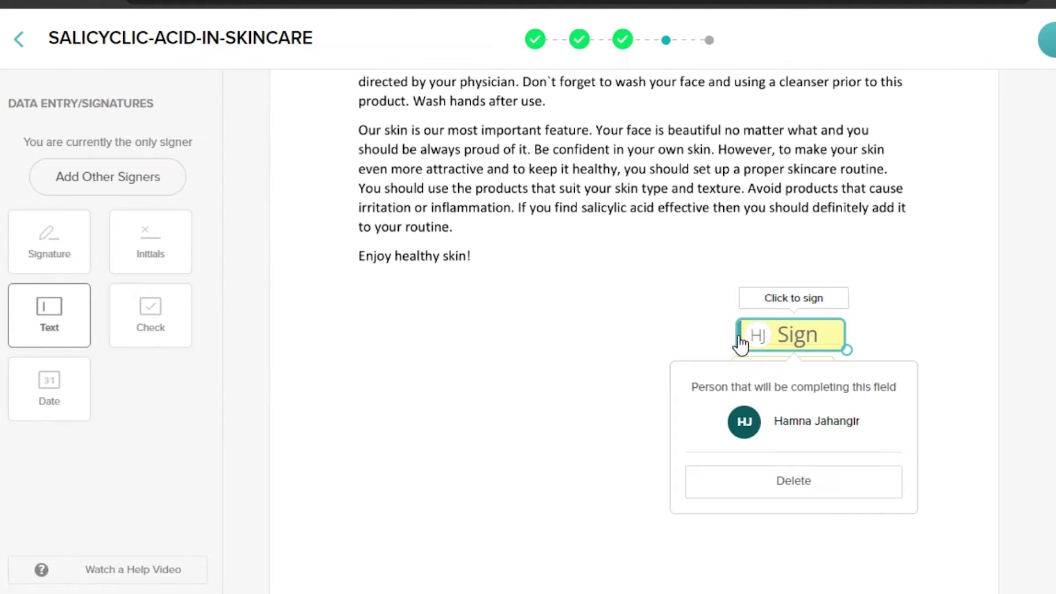
{"action": "left_click", "coordinate": [220, 302]}
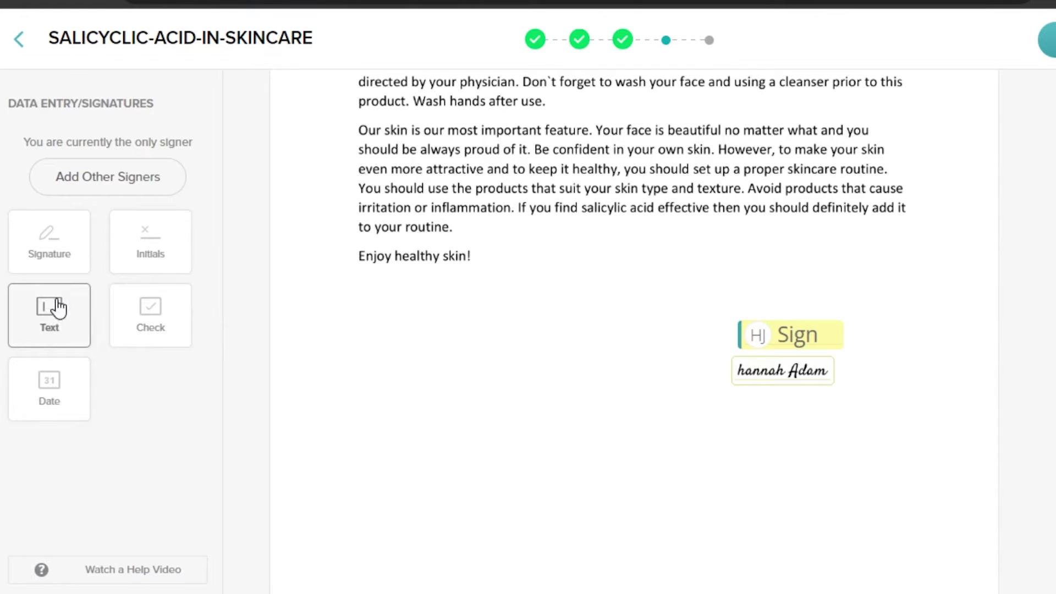
{"action": "left_click_drag", "start_coordinate": [49, 334], "coordinate": [529, 366]}
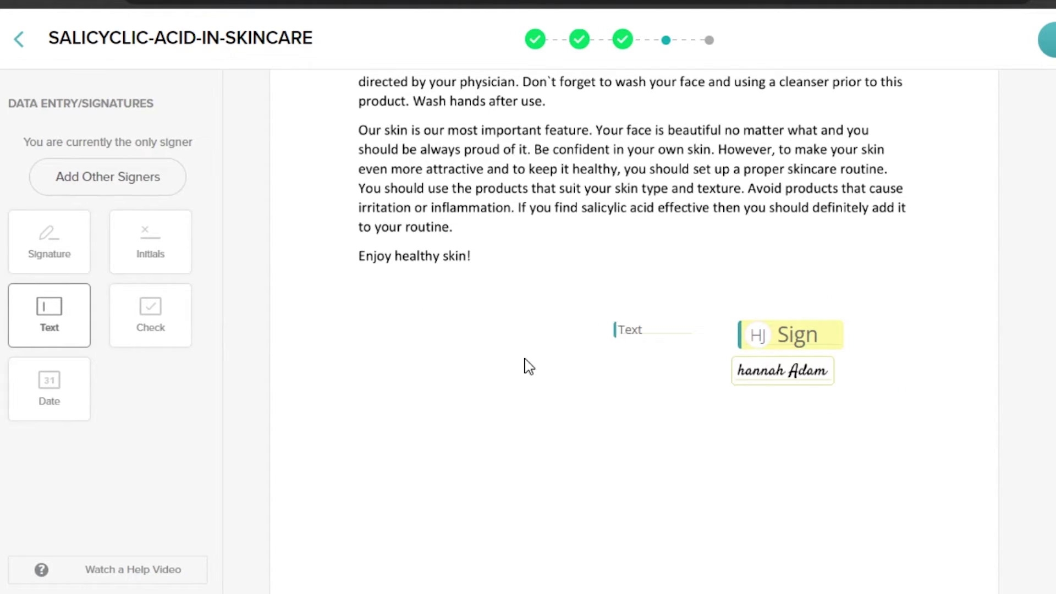
{"action": "left_click", "coordinate": [625, 338]}
{"action": "type", "text": "Hannah Adam"}
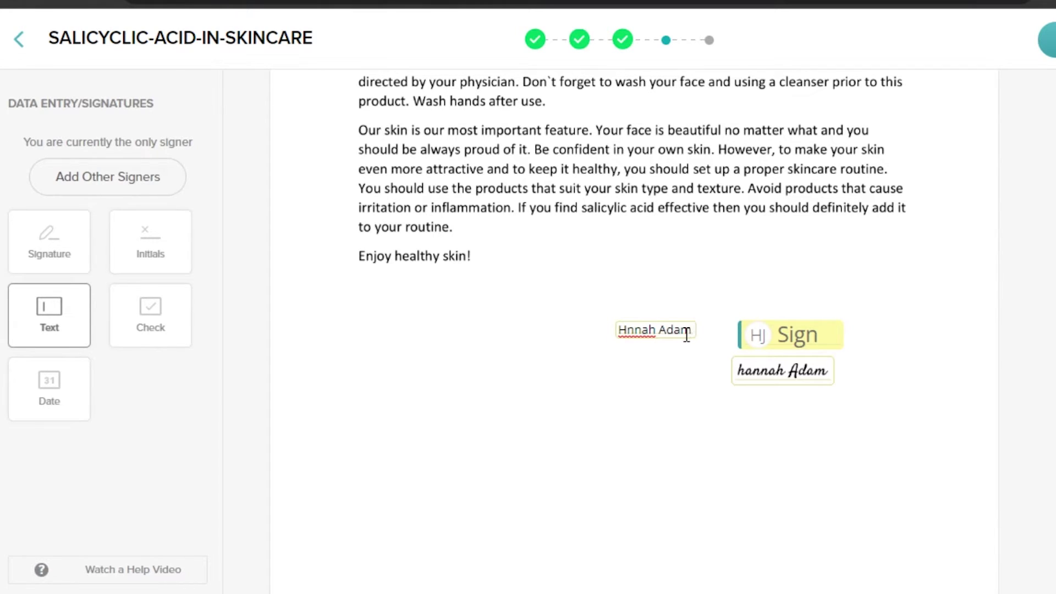
{"action": "key", "text": "ctrl+a"}
{"action": "key", "text": "BackSpace"}
{"action": "left_click", "coordinate": [86, 339]}
- Place a ticked check field beside the yellow signature field and move it to the right of the handwritten name
{"action": "left_click", "coordinate": [153, 329]}
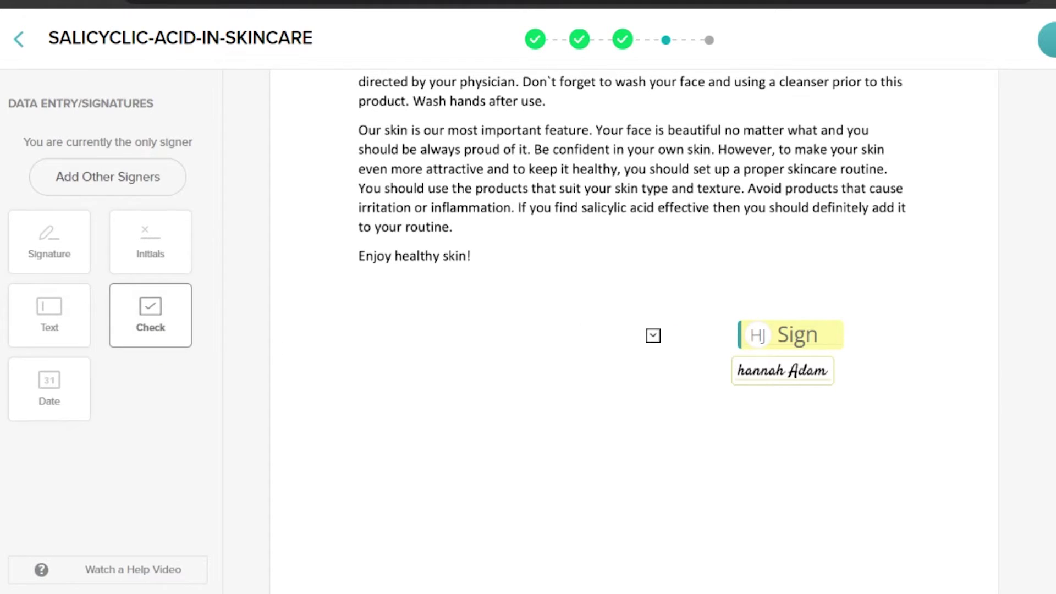
{"action": "left_click", "coordinate": [653, 335]}
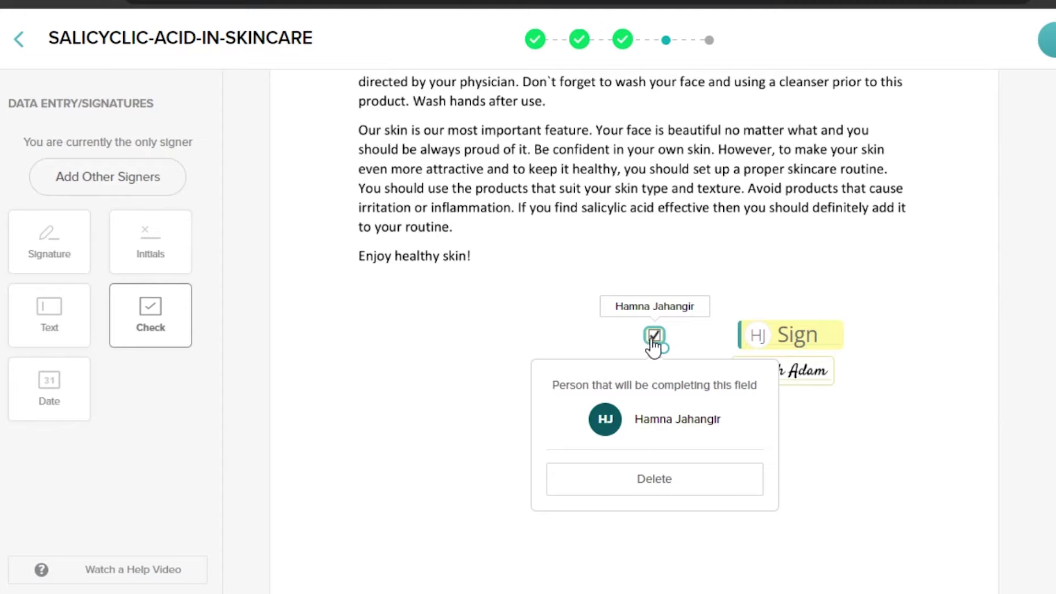
{"action": "left_click", "coordinate": [654, 337]}
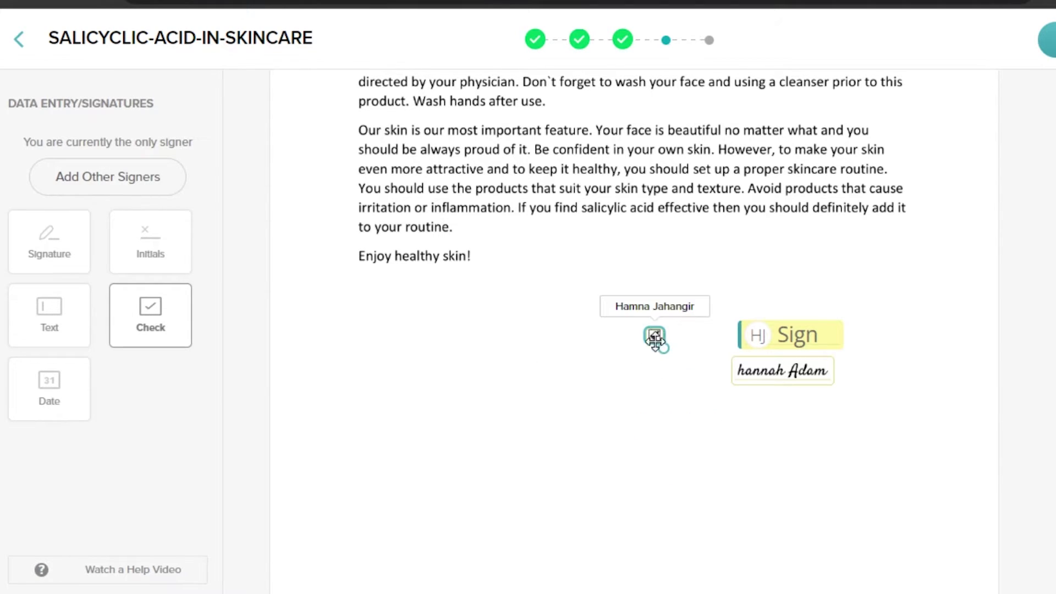
{"action": "mouse_move", "coordinate": [654, 336]}
{"action": "left_mouse_down"}
{"action": "mouse_move", "coordinate": [734, 391]}
{"action": "mouse_move", "coordinate": [934, 344]}
{"action": "mouse_move", "coordinate": [926, 370]}
{"action": "left_mouse_up"}
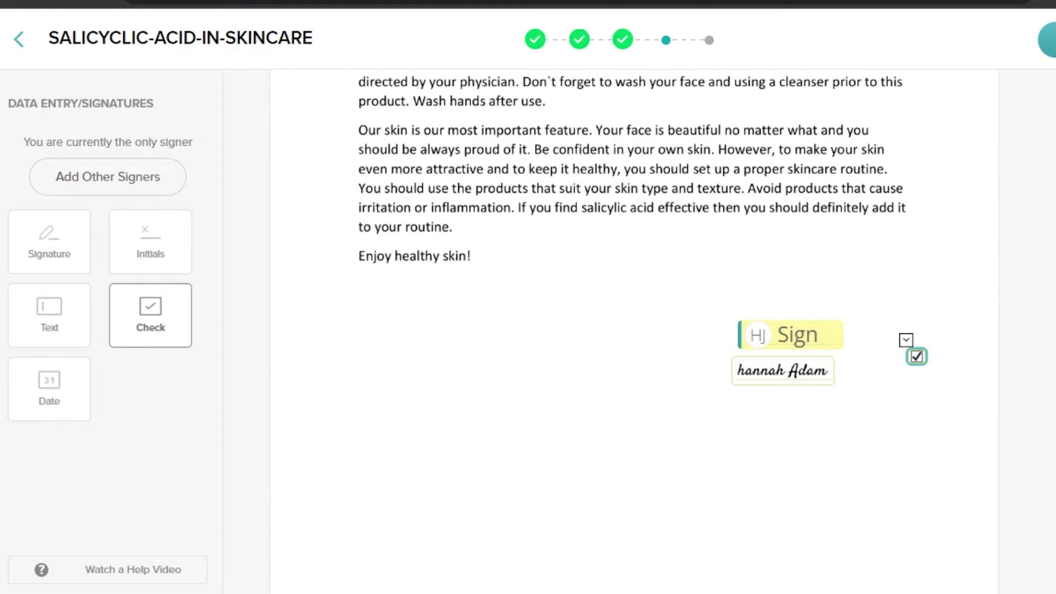
{"action": "left_click", "coordinate": [913, 352]}
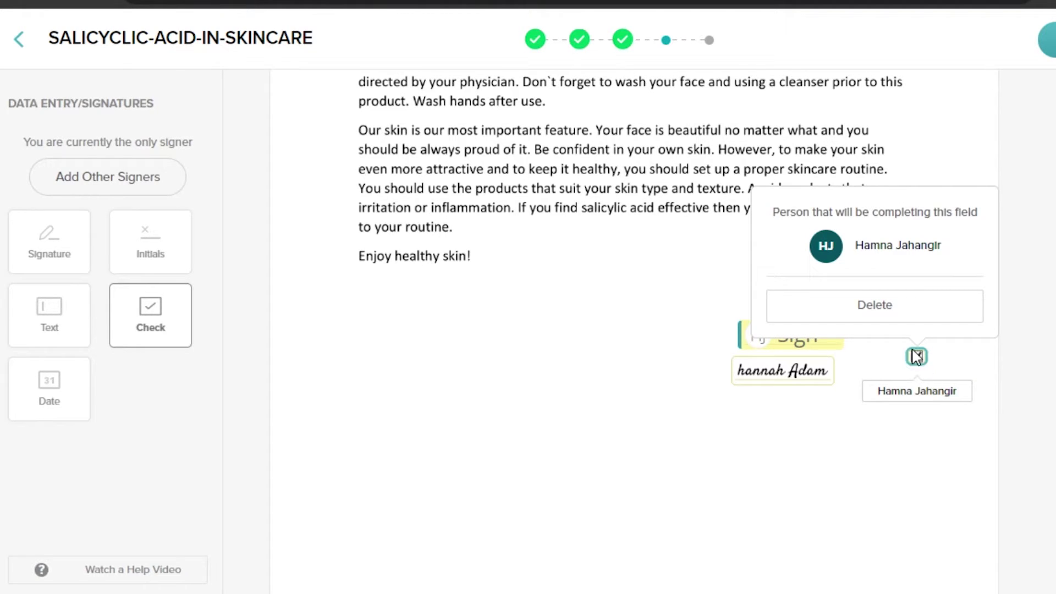
- Add a date field below the handwritten name with the date 09/08/2022, and delete the check field
{"action": "left_click", "coordinate": [55, 404]}
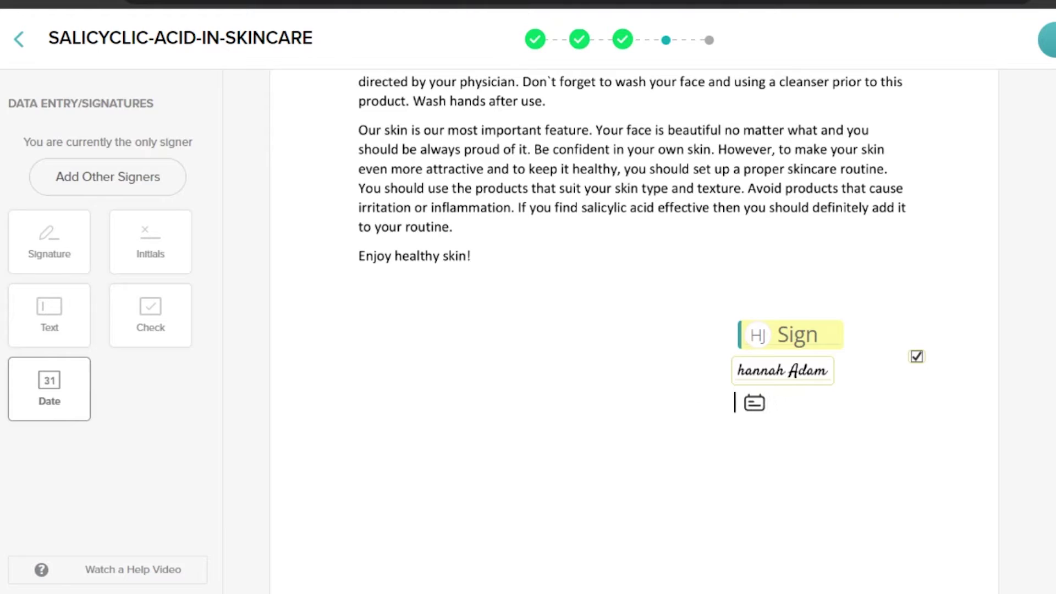
{"action": "left_click", "coordinate": [735, 402]}
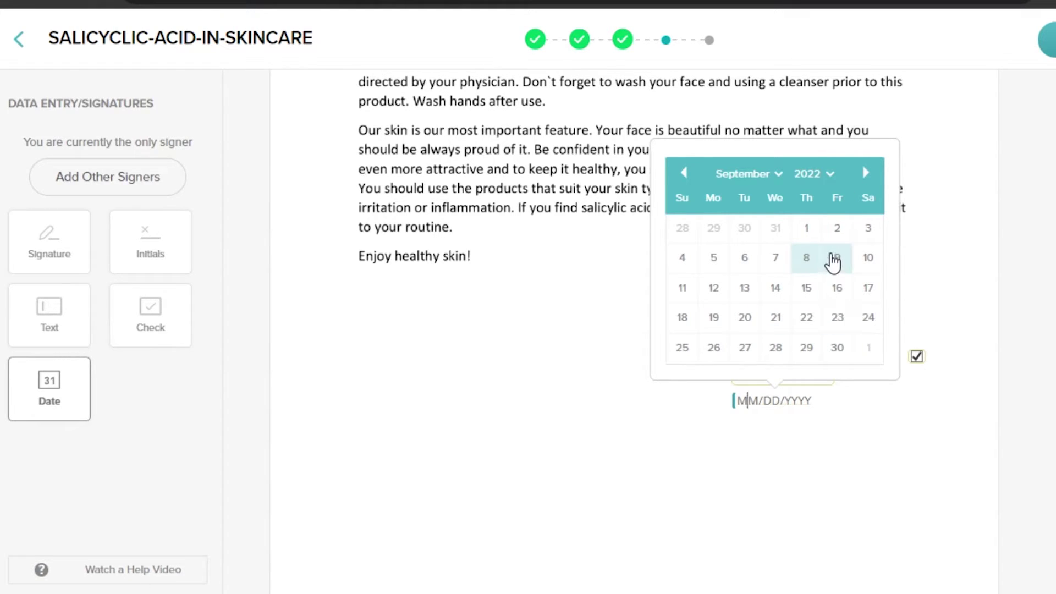
{"action": "left_click", "coordinate": [808, 263]}
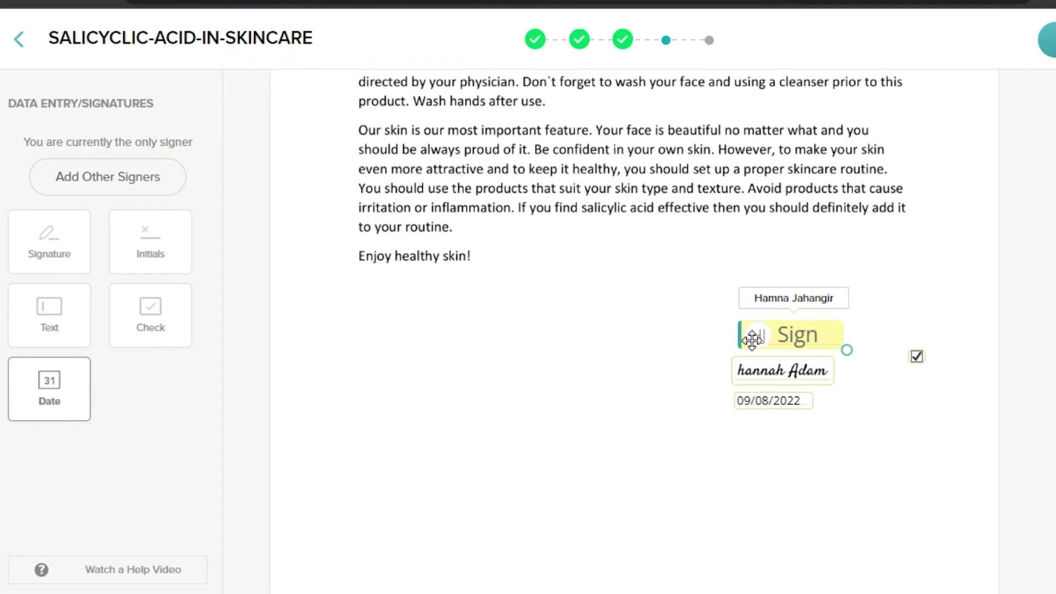
{"action": "left_click", "coordinate": [917, 357]}
{"action": "left_click", "coordinate": [912, 302]}
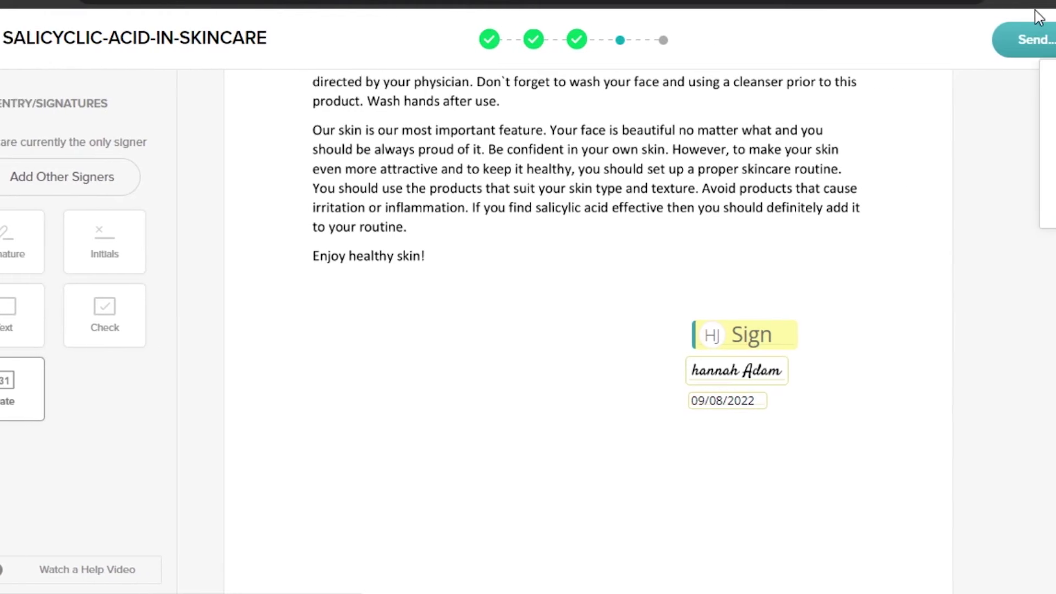
- Send the completed document to the recipient's e-mail address without a message and return to the documents list
{"action": "left_click", "coordinate": [890, 41]}
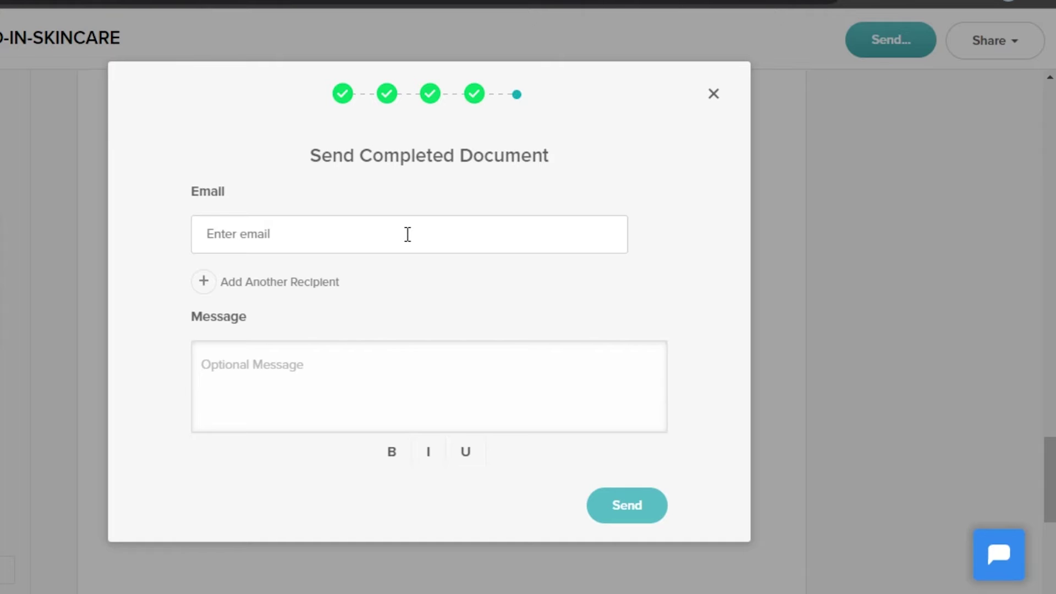
{"action": "left_click", "coordinate": [350, 251]}
{"action": "type", "text": "can"}
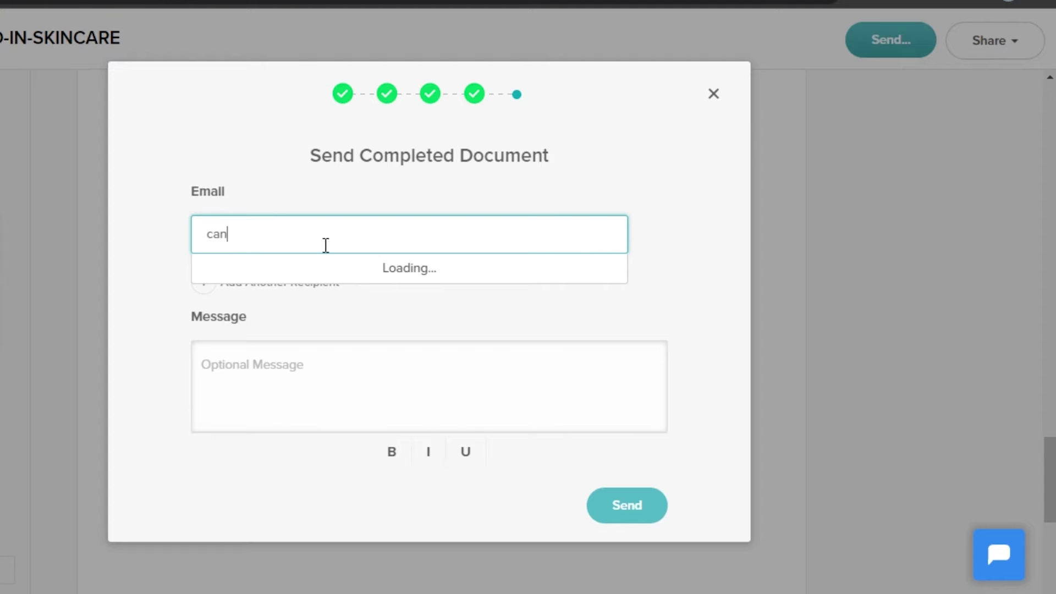
{"action": "key", "text": "ctrl+a"}
{"action": "key", "text": "ctrl+v"}
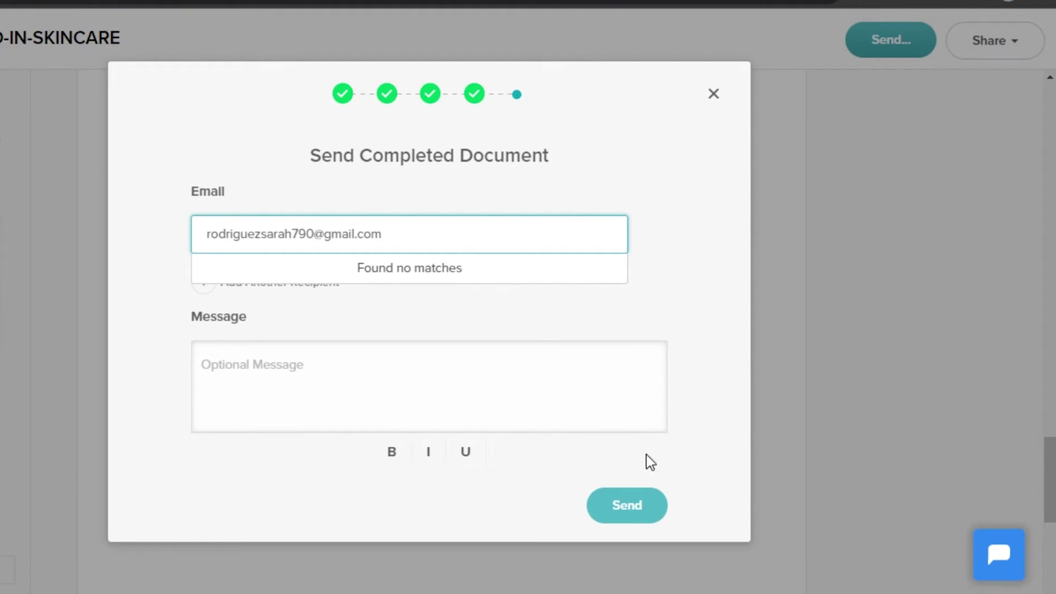
{"action": "left_click", "coordinate": [308, 381]}
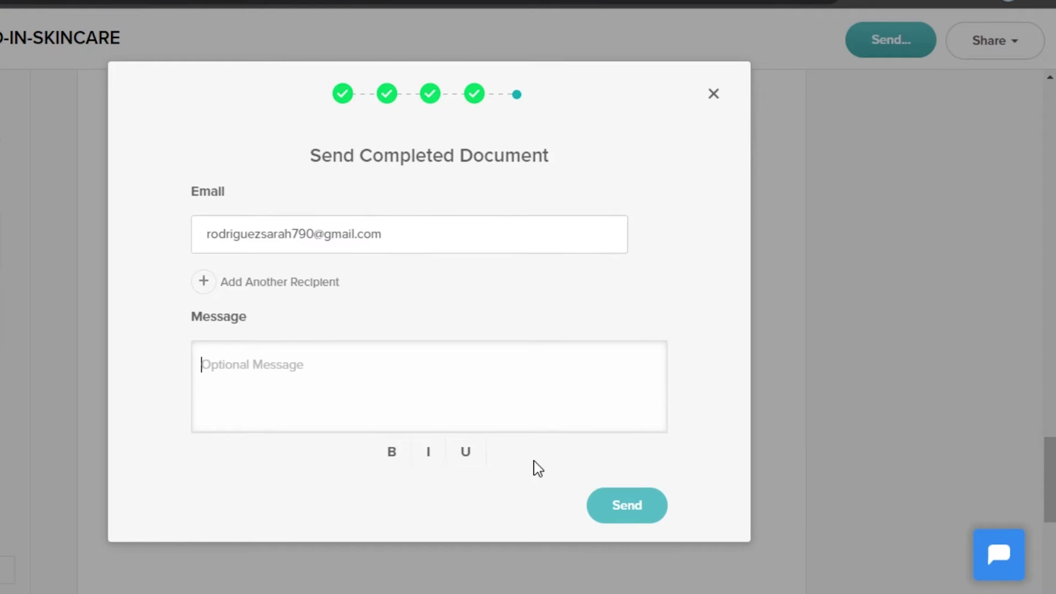
{"action": "left_click", "coordinate": [625, 511]}
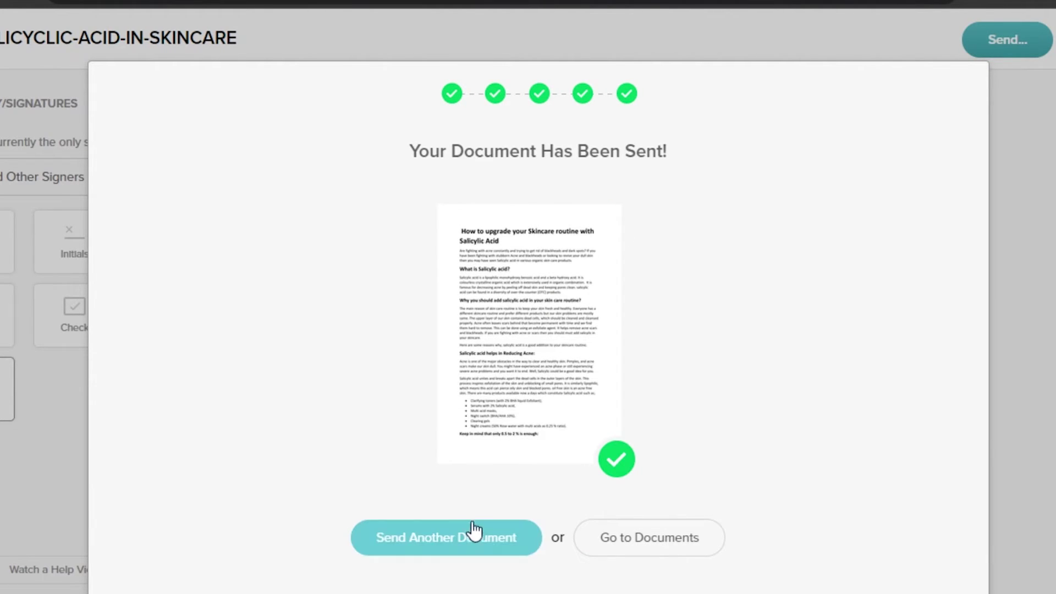
{"action": "left_click", "coordinate": [650, 544]}
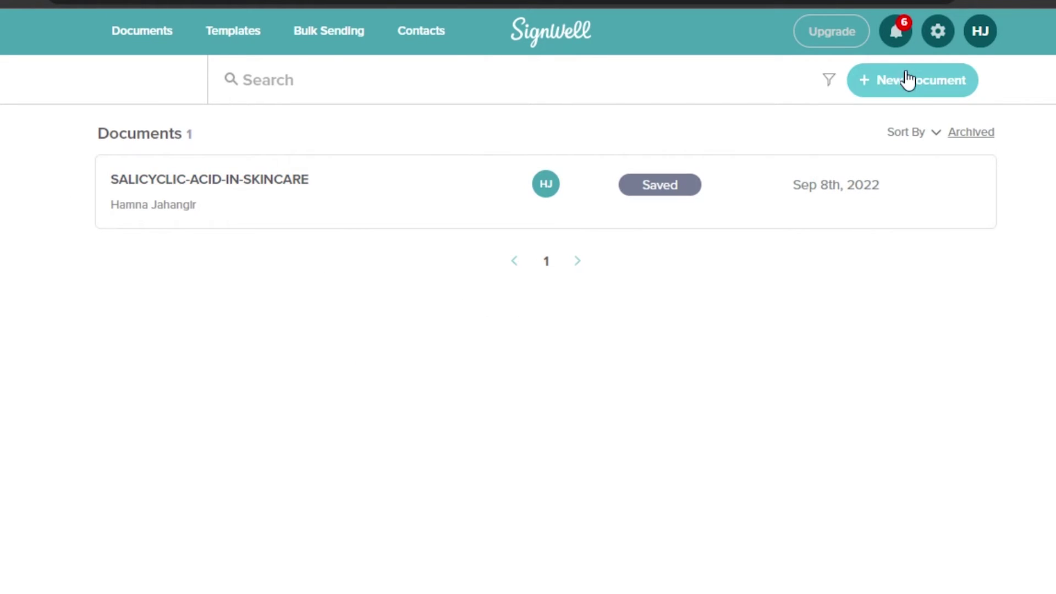
- Check the options for starting a new document, and browse the templates and bulk sending sections
{"action": "left_click", "coordinate": [909, 80]}
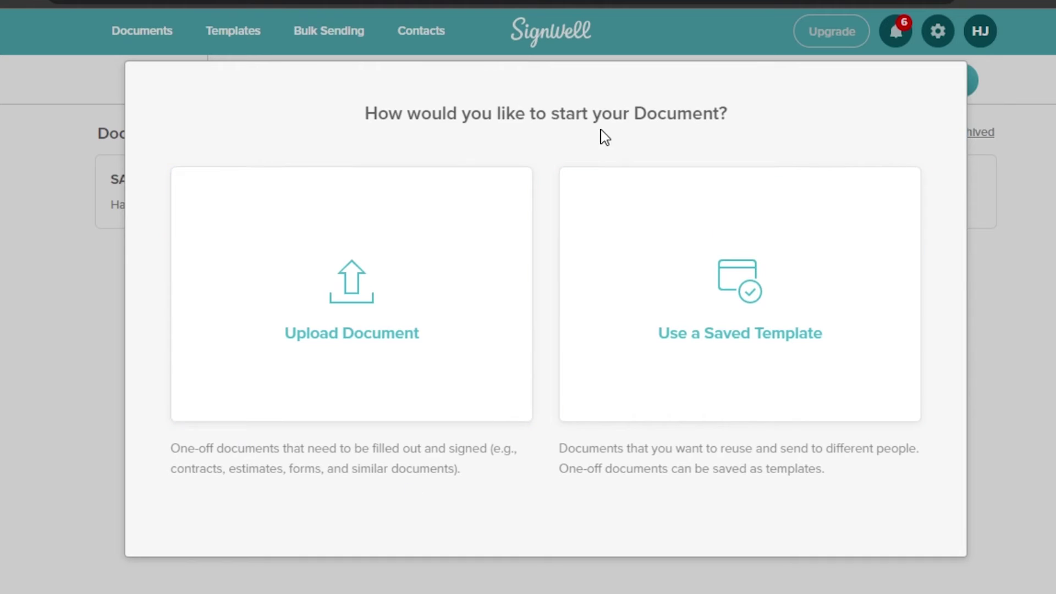
{"action": "left_click", "coordinate": [1042, 198]}
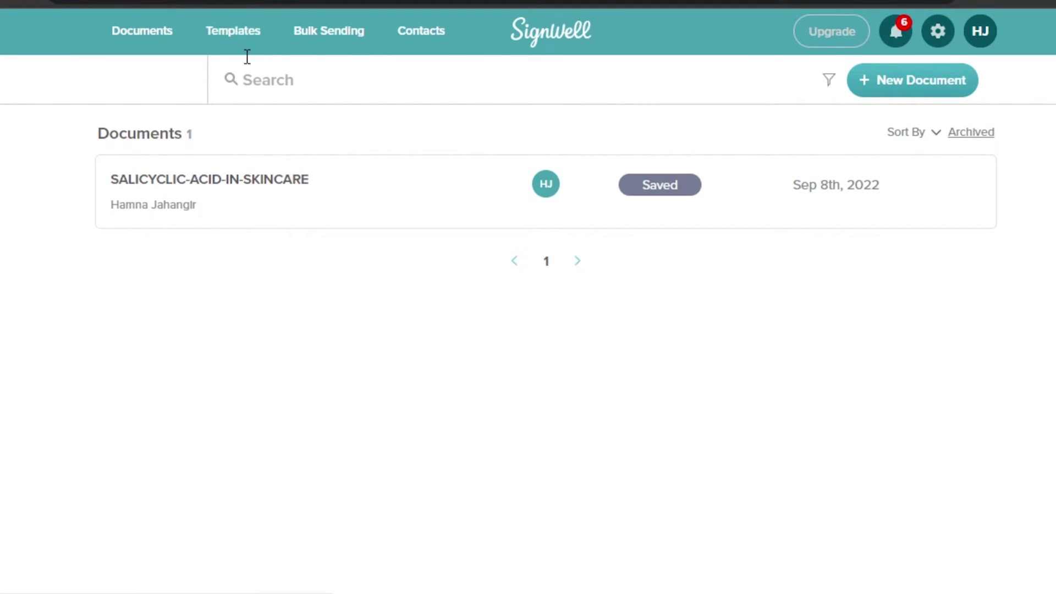
{"action": "left_click", "coordinate": [220, 47]}
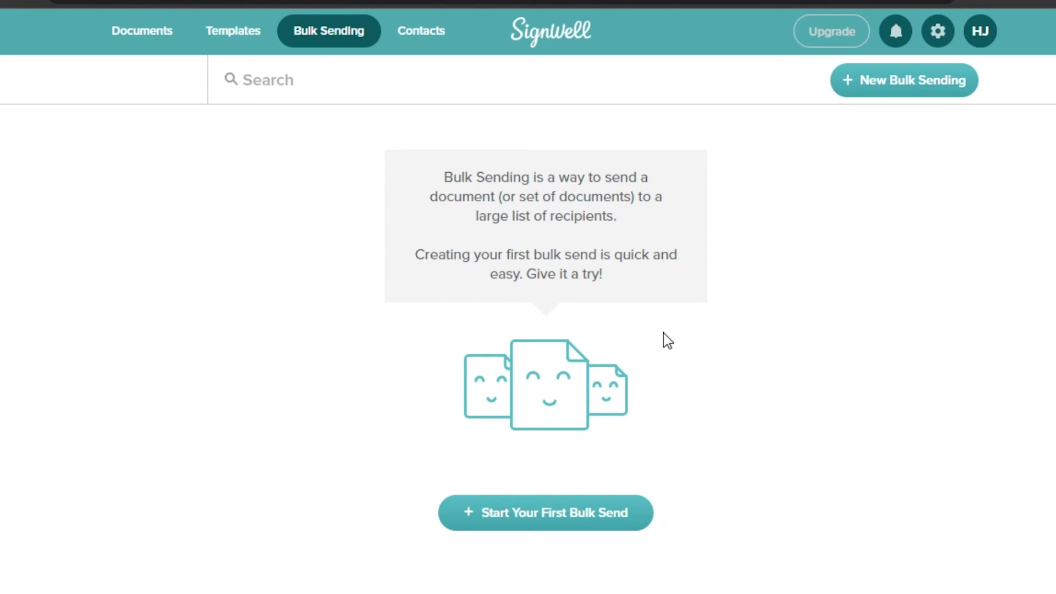
- Open the contacts list and examine the fields of the form for adding a contact
{"action": "left_click", "coordinate": [419, 38]}
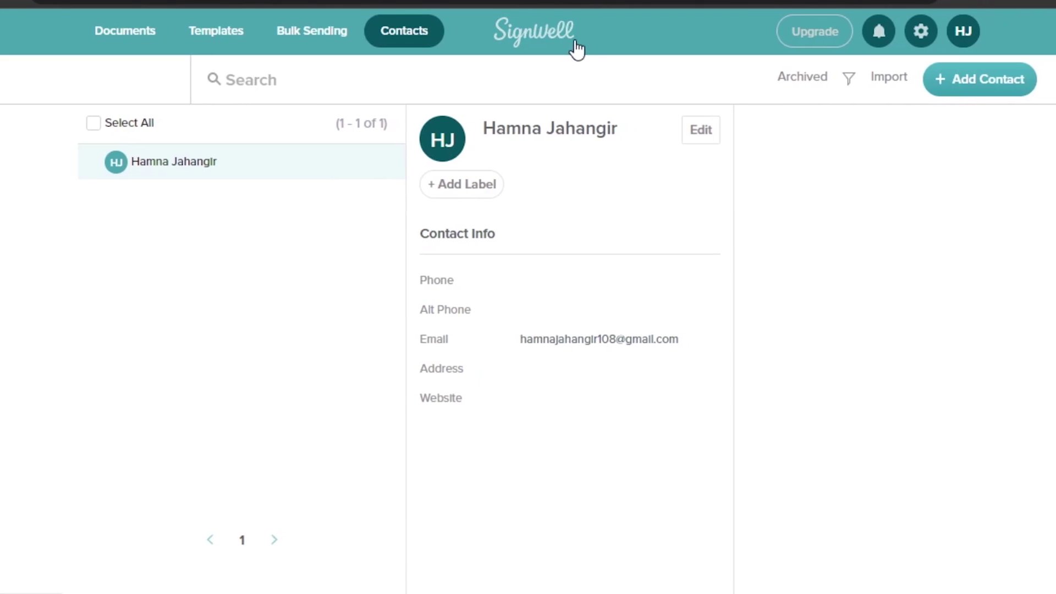
{"action": "left_click", "coordinate": [960, 83]}
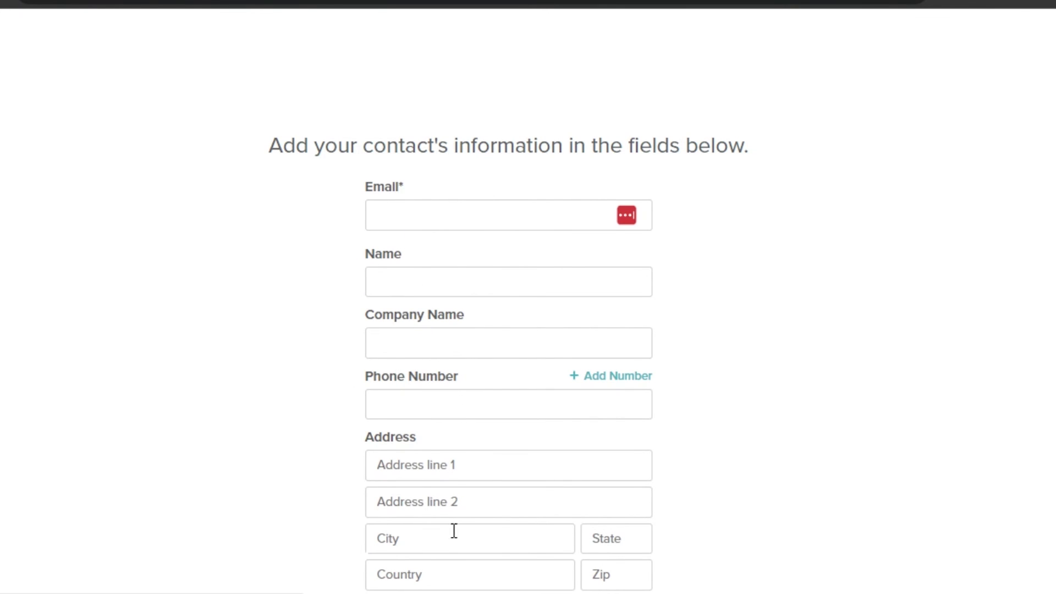
{"action": "scroll", "coordinate": [528, 297], "scroll_direction": "down", "scroll_amount": 3}
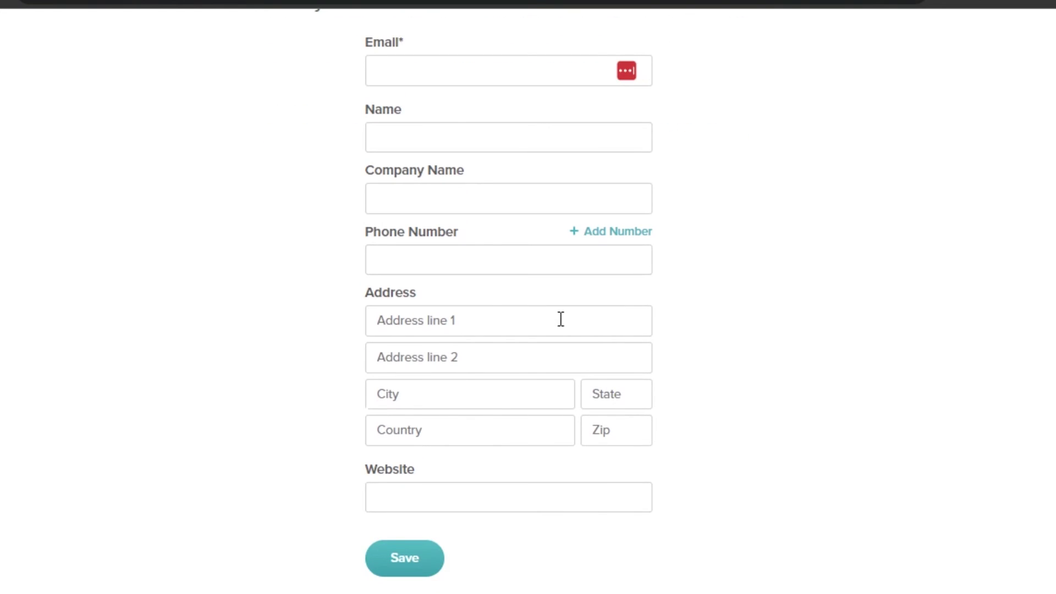
{"action": "scroll", "coordinate": [527, 297], "scroll_direction": "up", "scroll_amount": 3}
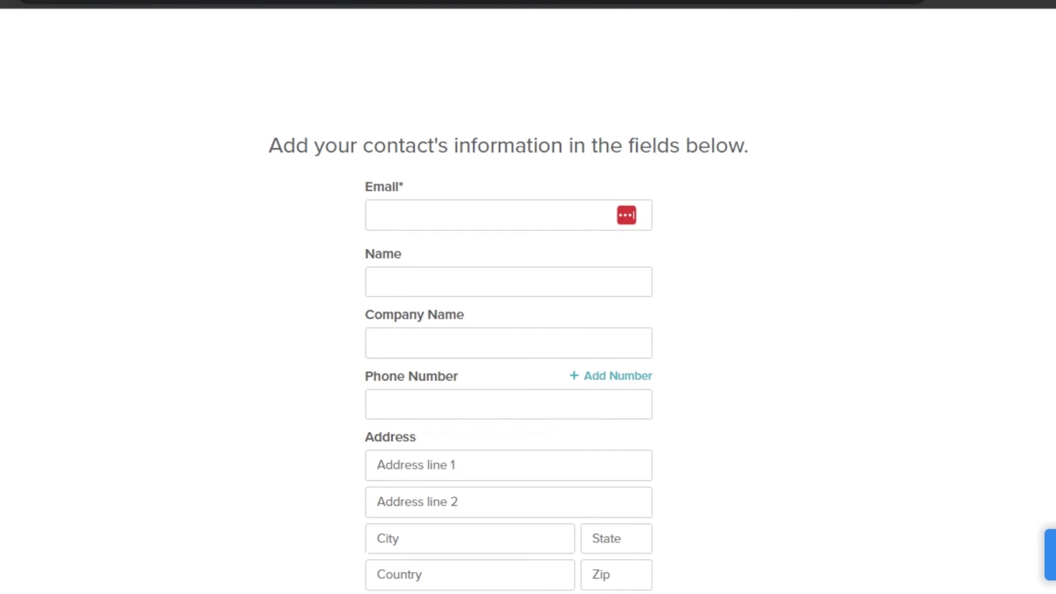